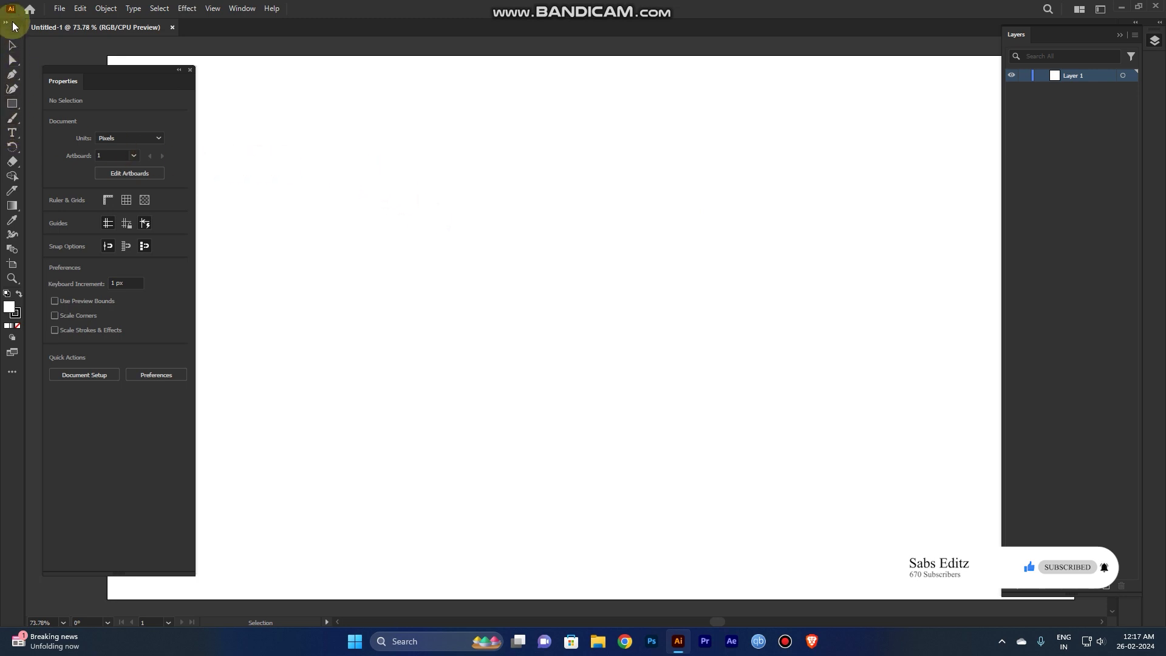
Step: Draw a circle near the artboard centre with a 5 pt stroke
left_click(20, 107, "alt")
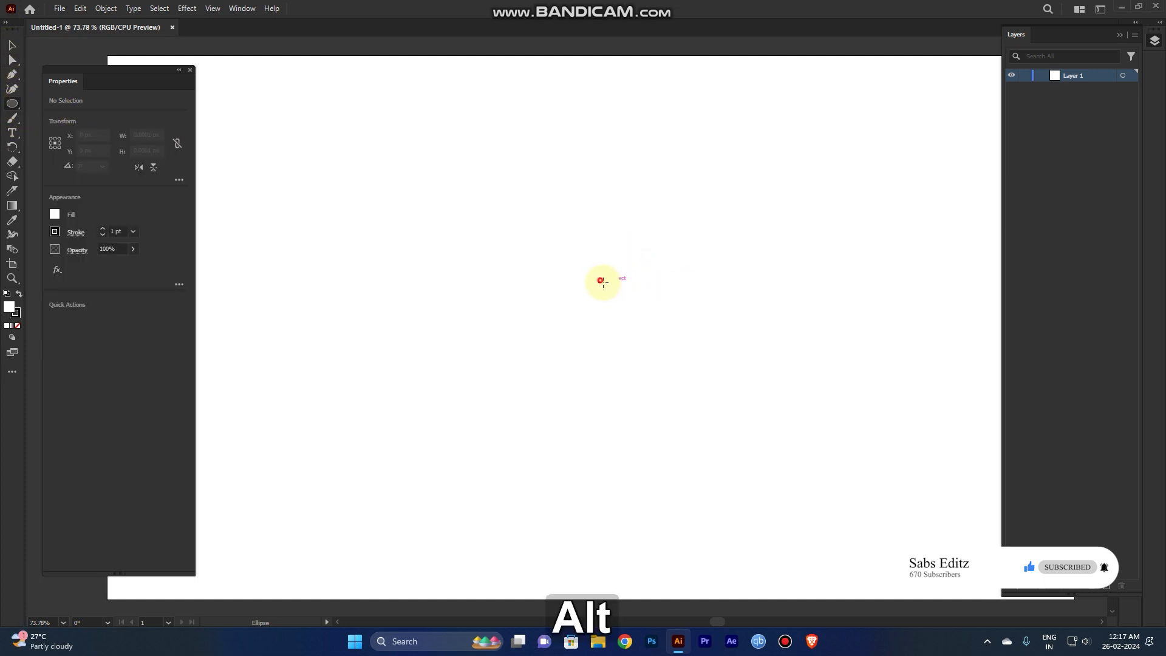
left_click_drag(600, 280, 704, 319)
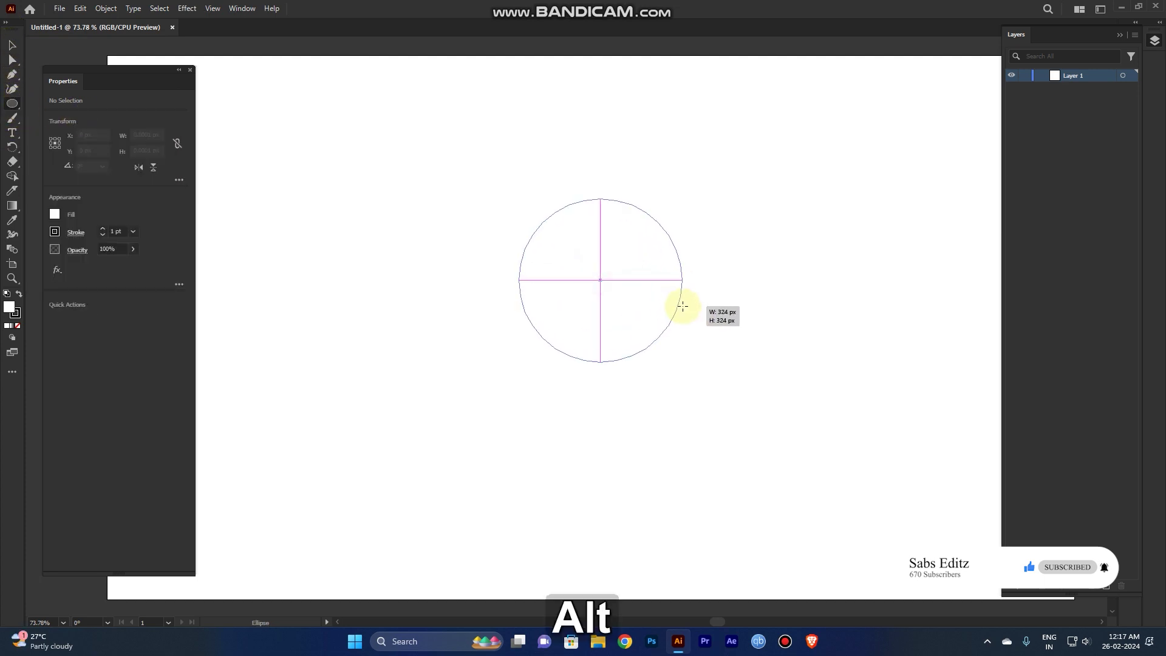
left_click(133, 232)
left_click(148, 337)
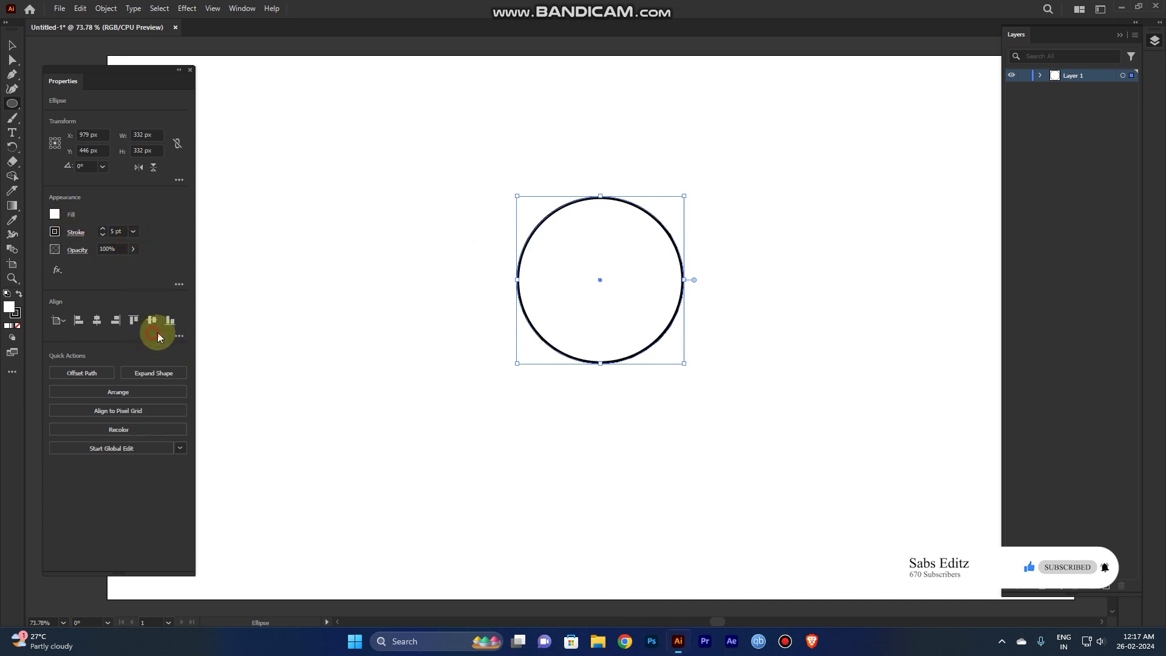
Step: Nudge the circle's top and bottom anchors inward into a wide, flattened pillow shape
left_click(12, 62)
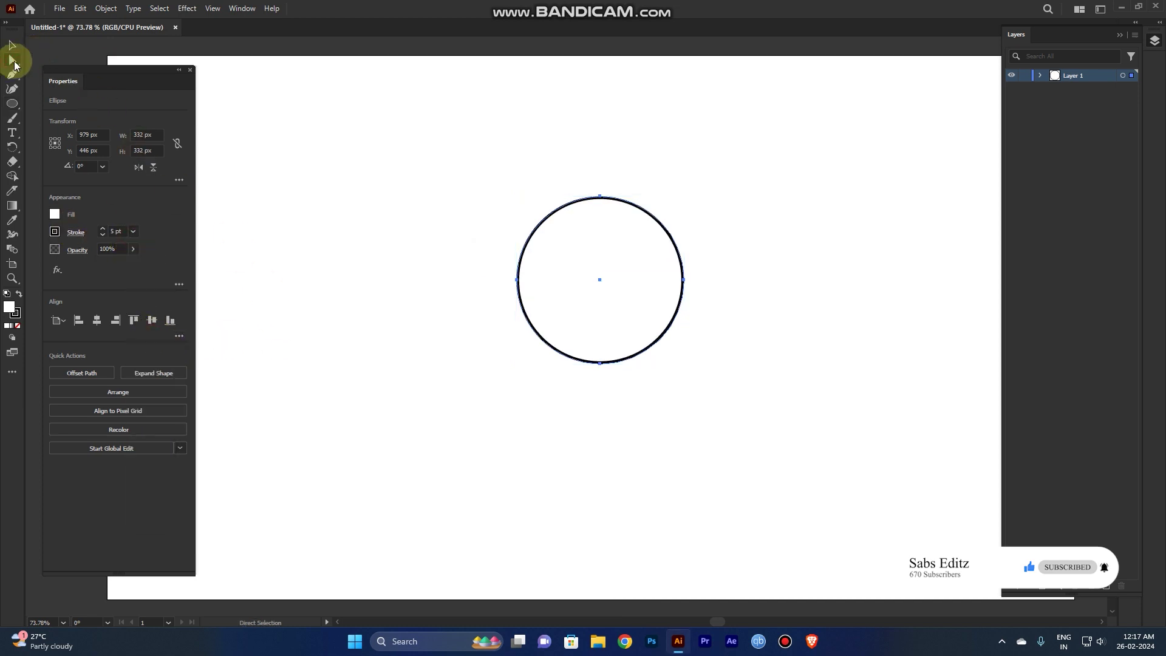
left_click_drag(595, 142, 613, 250)
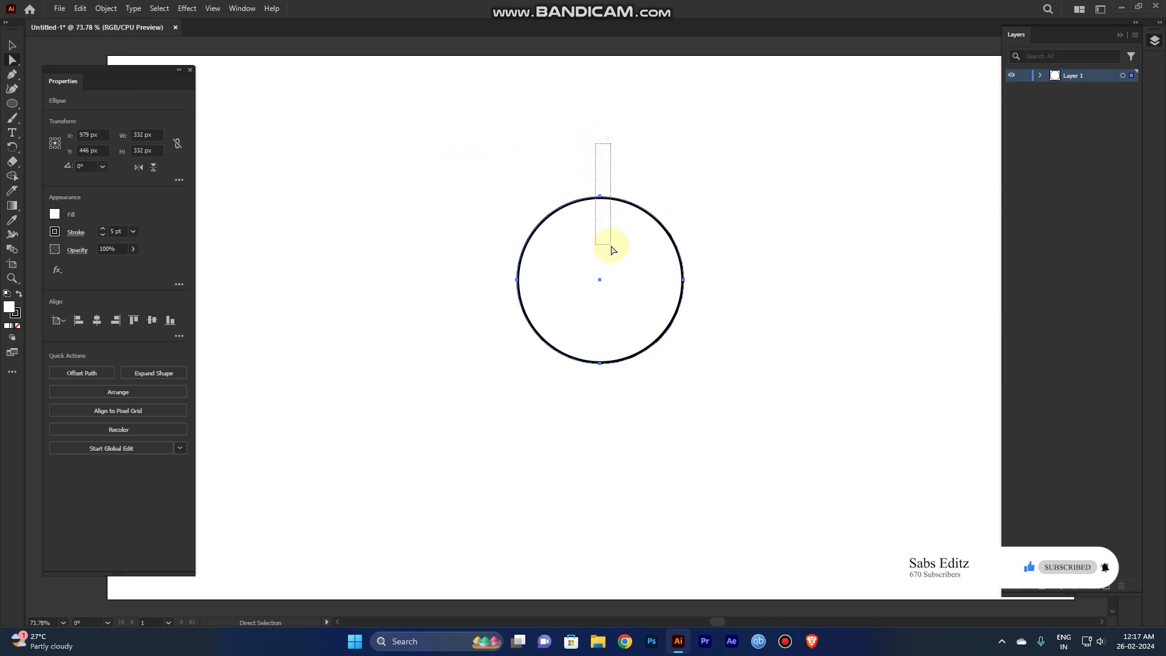
key("shift+Down")
key("shift+Down")
key("shift+Down")
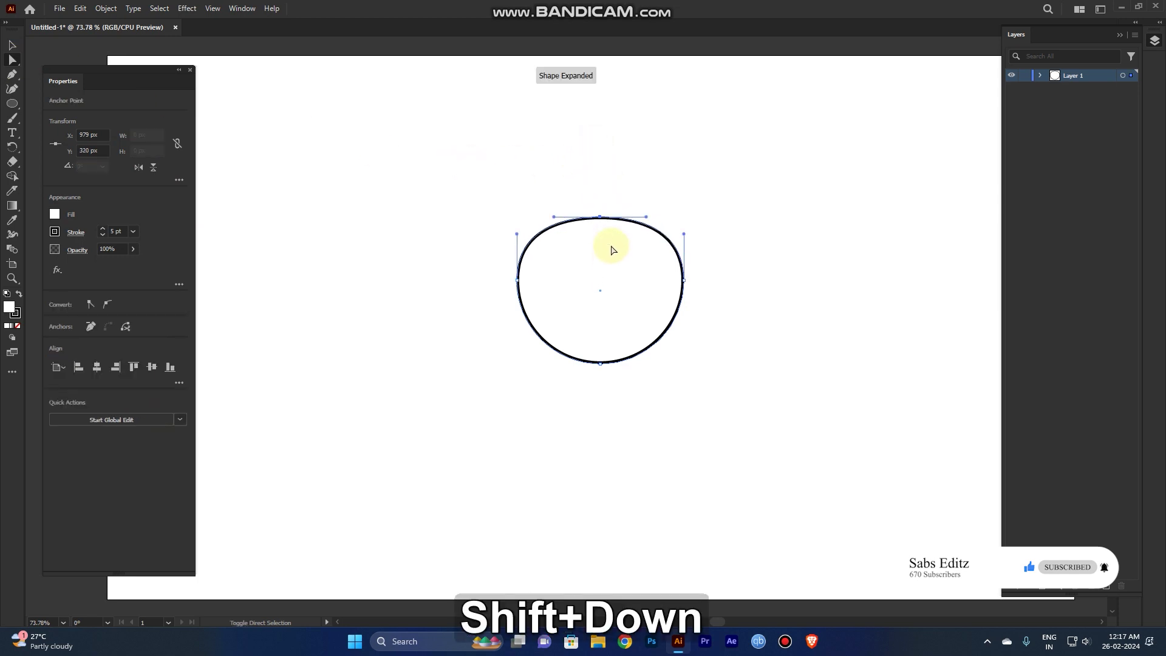
key("shift+Down")
key("shift+Down")
key("shift+Down")
key("shift+Down")
key("shift+Down")
key("shift+Down")
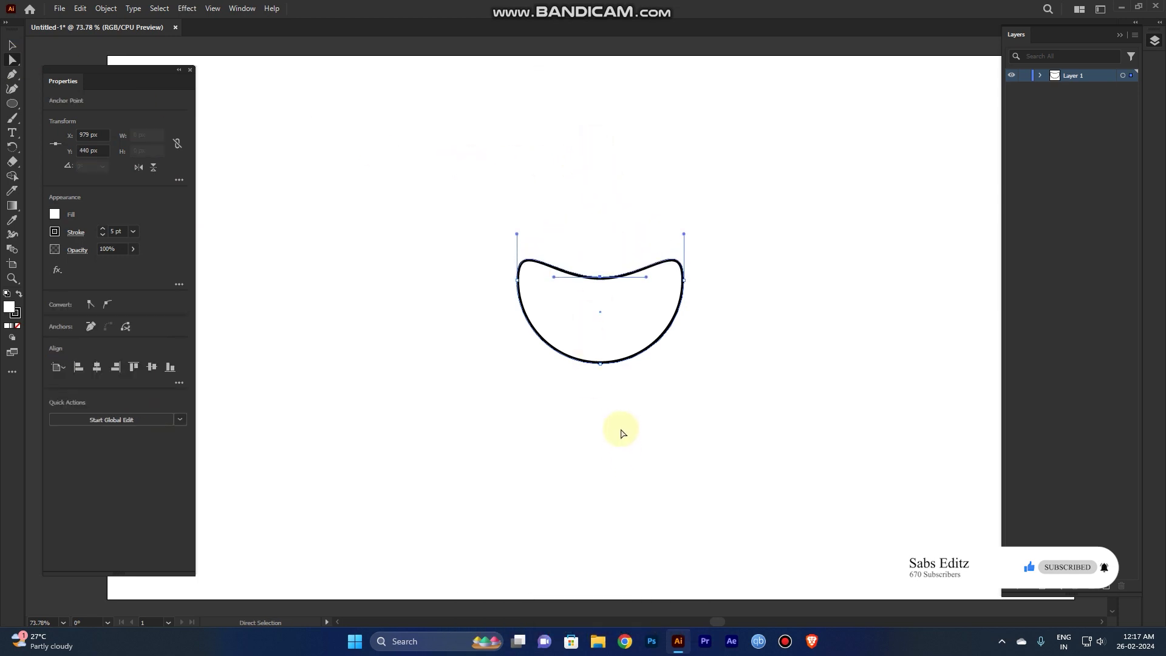
left_click_drag(621, 426, 598, 343)
key("shift+Up")
key("shift+Up")
key("shift+Up")
key("shift+Up")
key("shift+Up")
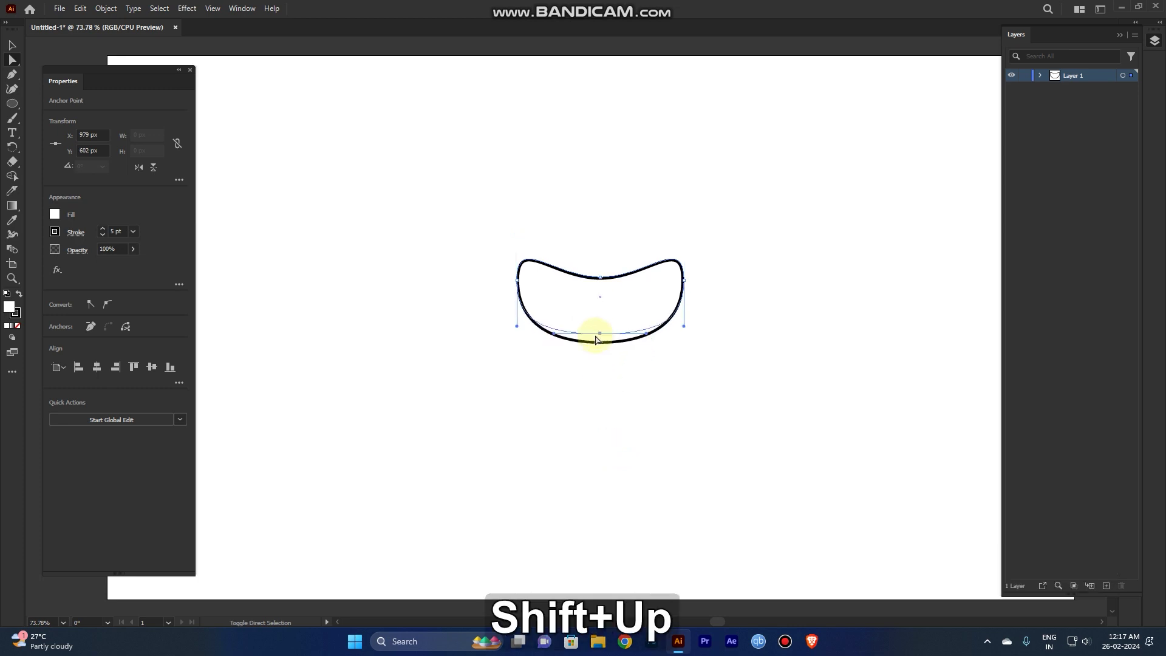
key("shift+Up")
key("shift+Up")
key("shift+Up")
key("shift+Down")
key("shift+Down")
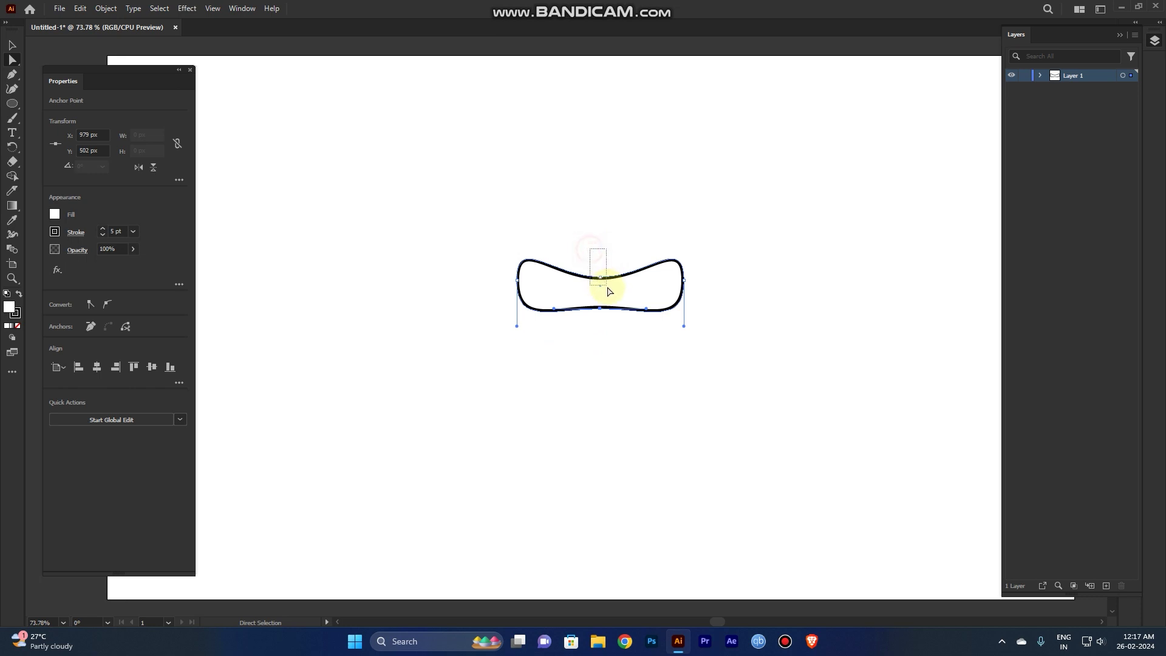
left_click_drag(592, 245, 611, 292)
key("shift+Up")
key("shift+Up")
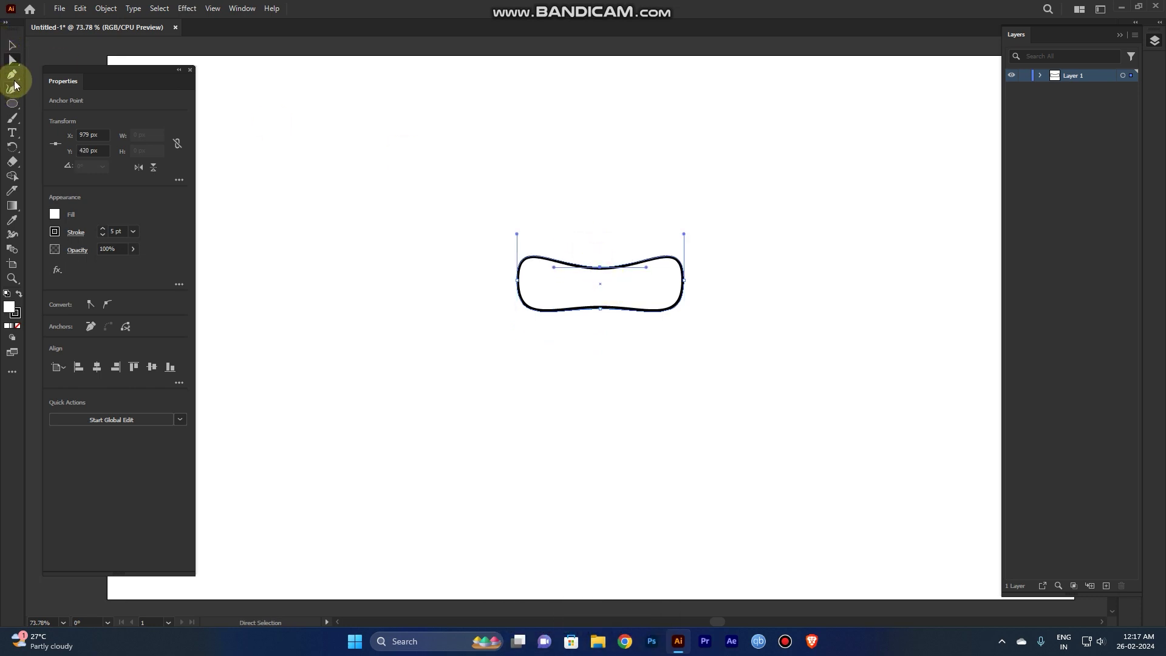
left_click(12, 74)
Step: Draw a vertical line through the rounded shape, from above it to below it
left_click(603, 151)
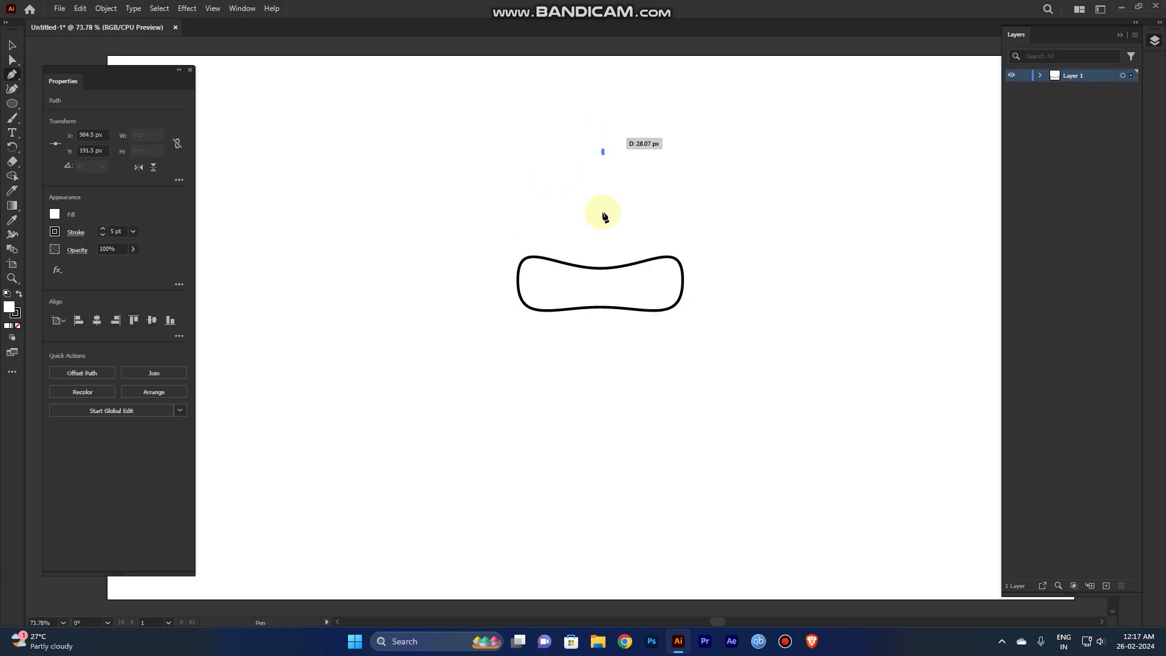
left_click(602, 460)
key("ctrl+z")
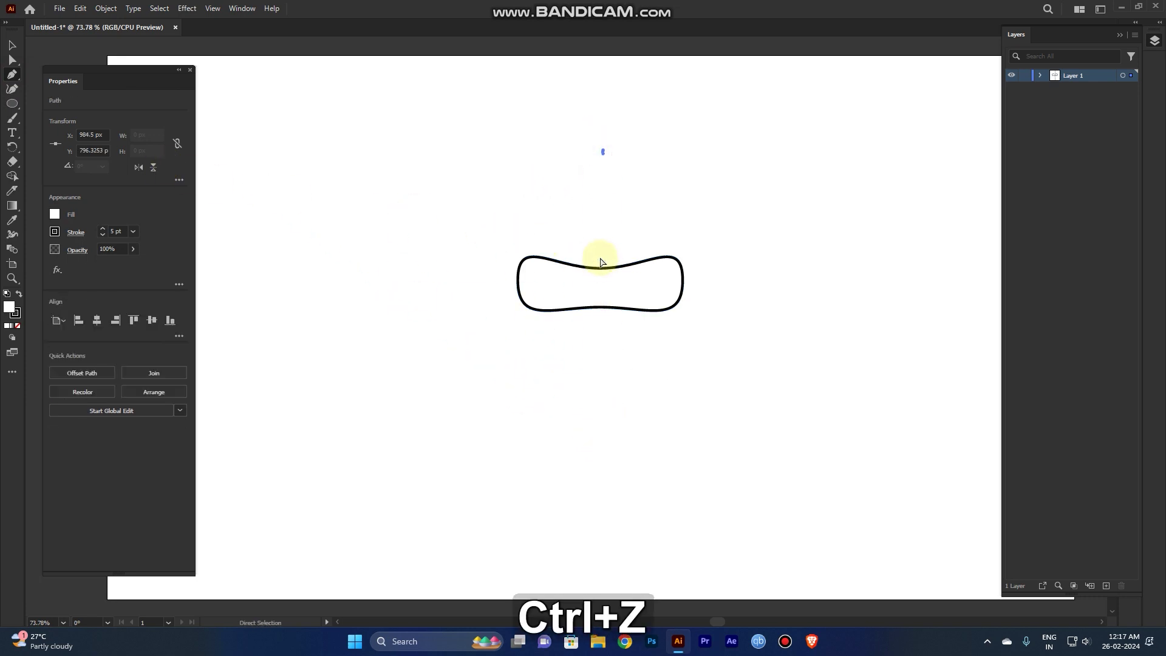
left_click(596, 146)
left_click(595, 473)
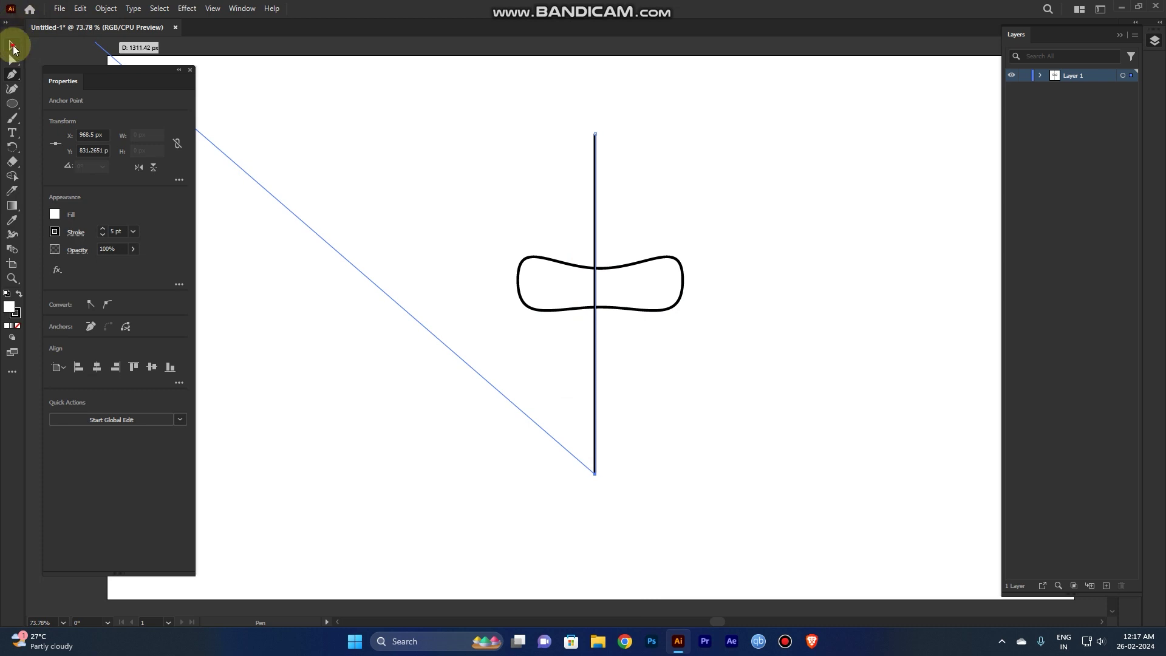
left_click(12, 44)
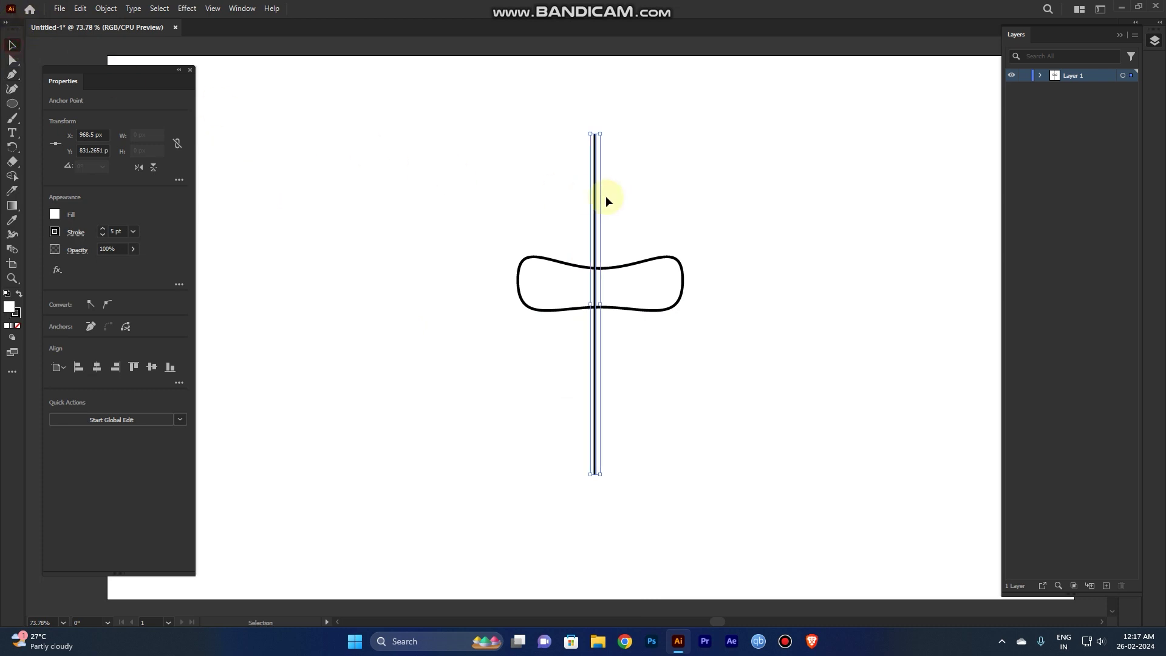
Step: Paste a copy of the line in front, rotate it 90° to horizontal, and group both lines
left_click(82, 9)
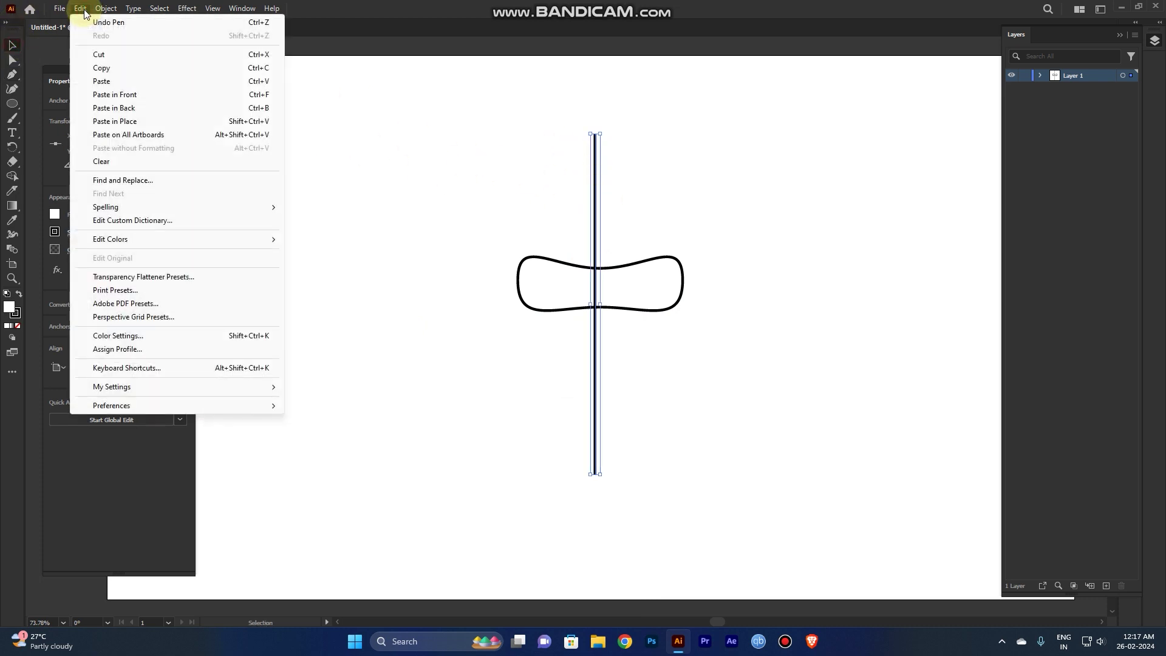
left_click(122, 81)
key("ctrl+z")
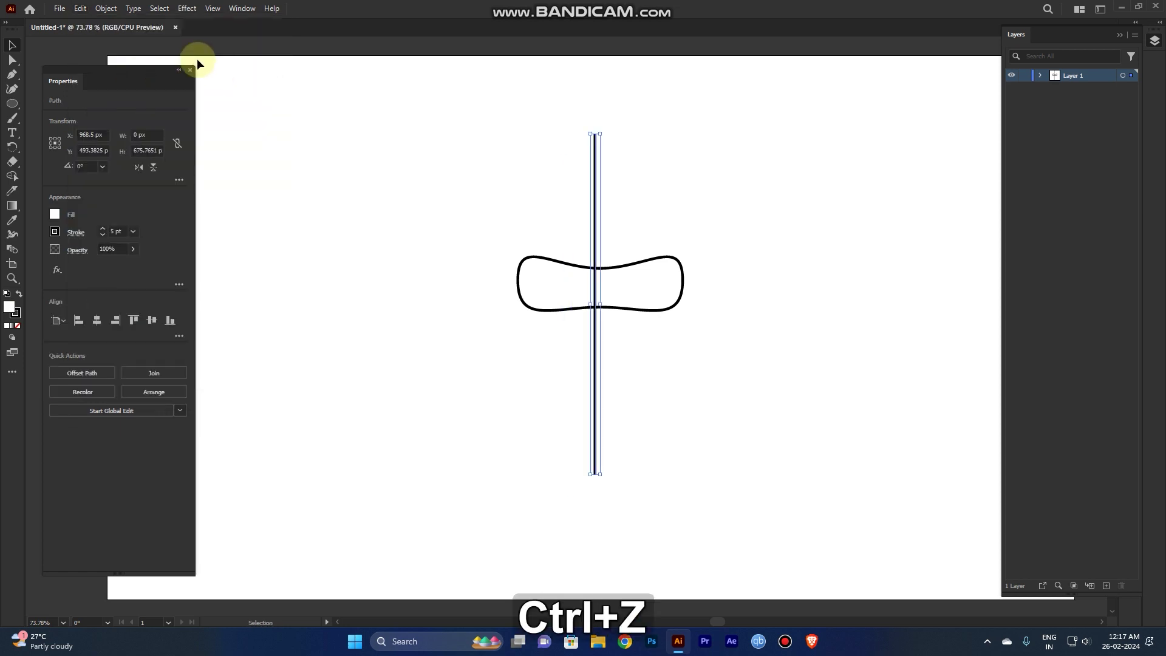
left_click(80, 10)
left_click(108, 69)
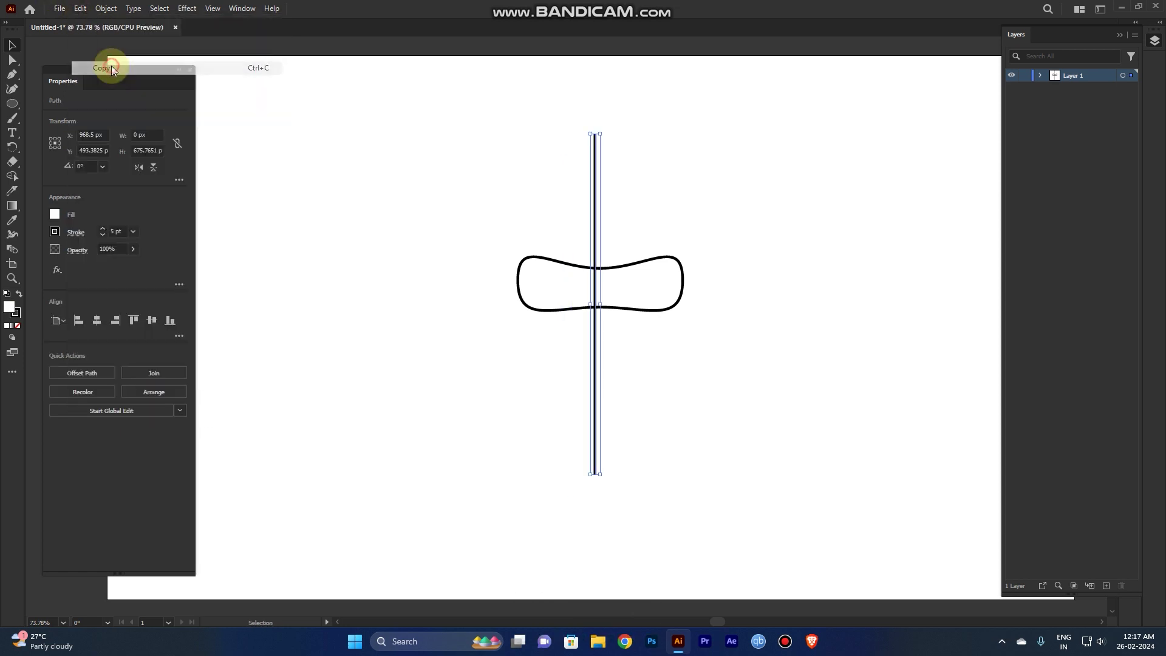
left_click(81, 9)
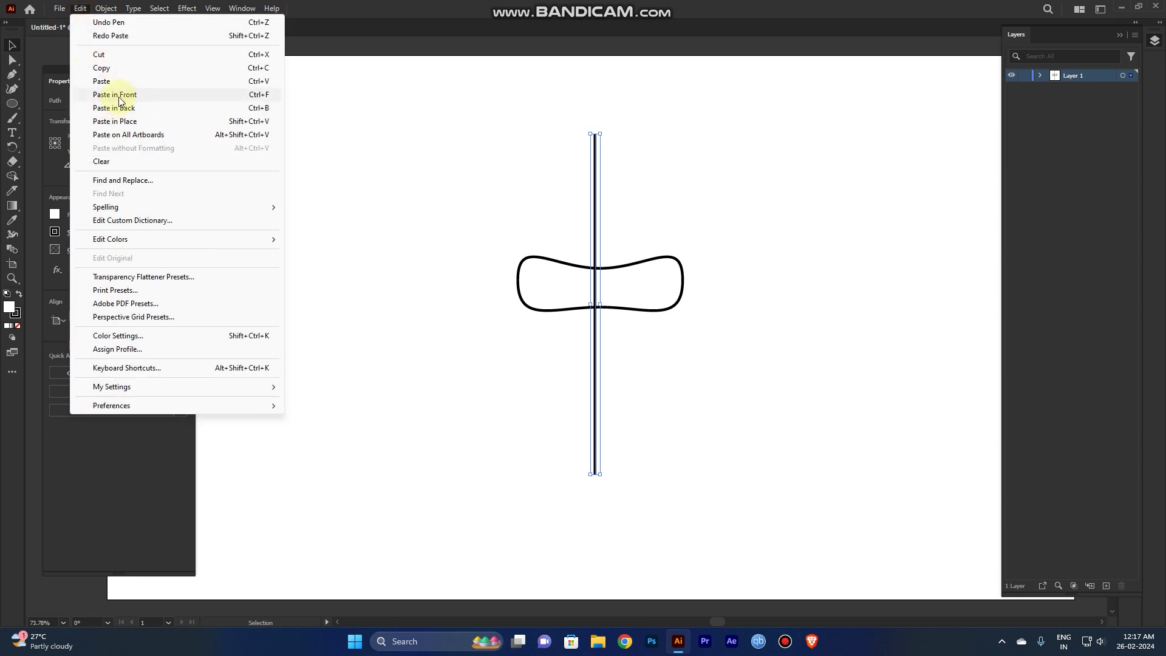
left_click(115, 95)
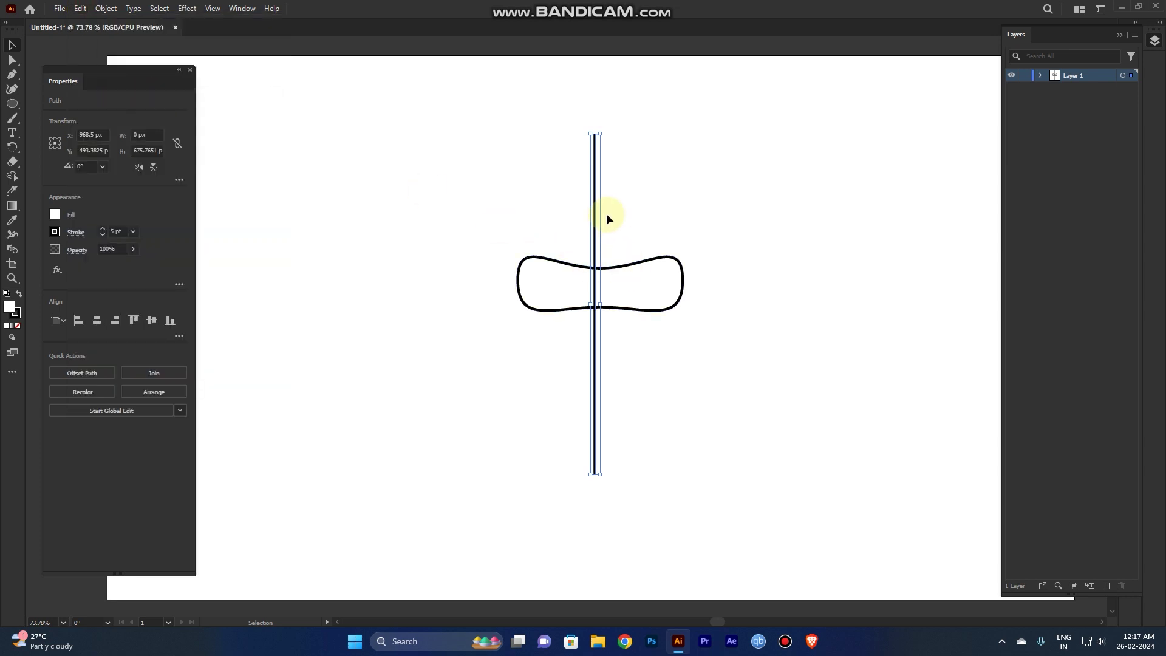
left_click(105, 167)
left_click(116, 221)
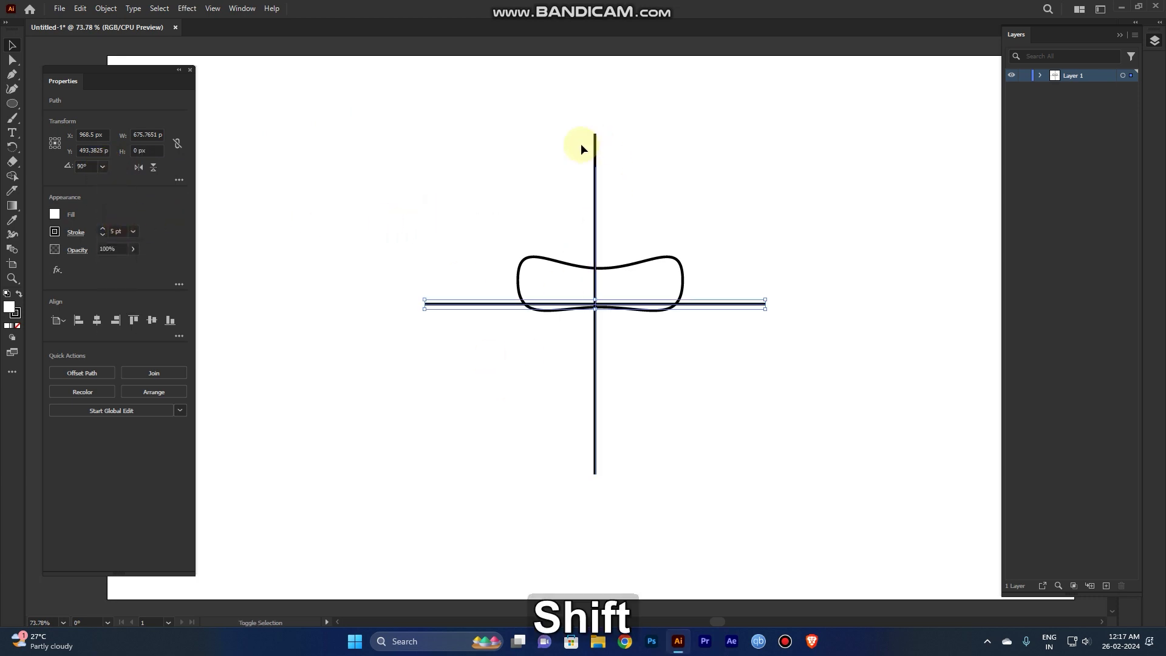
left_click(595, 150, "shift")
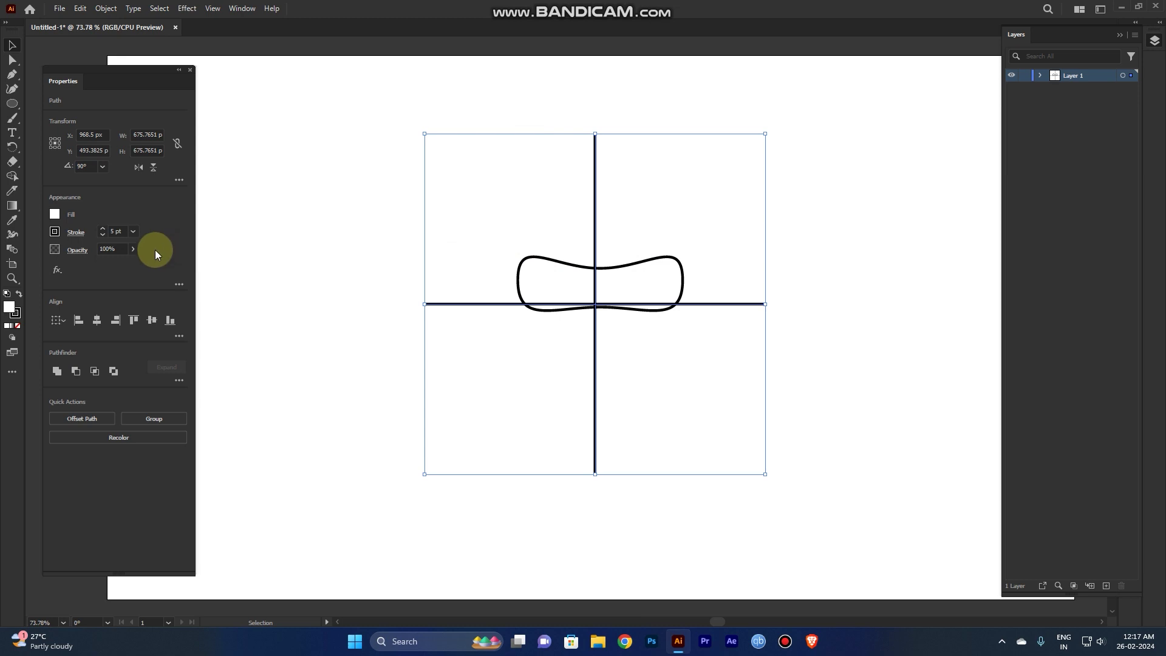
key("ctrl+g")
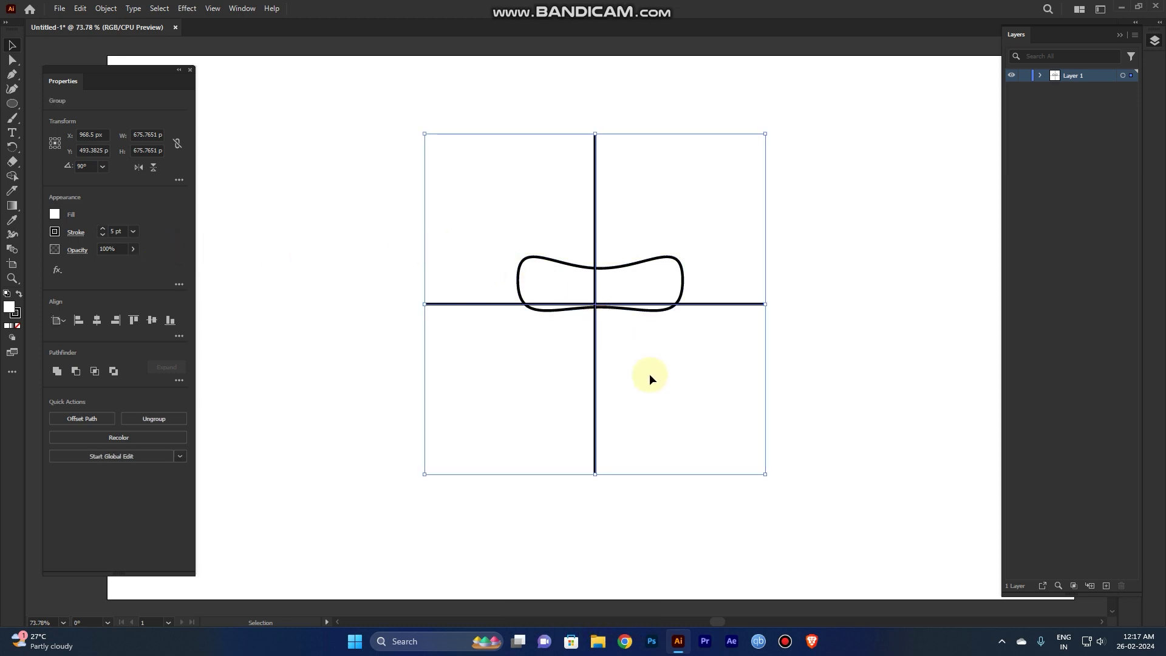
left_click(680, 278)
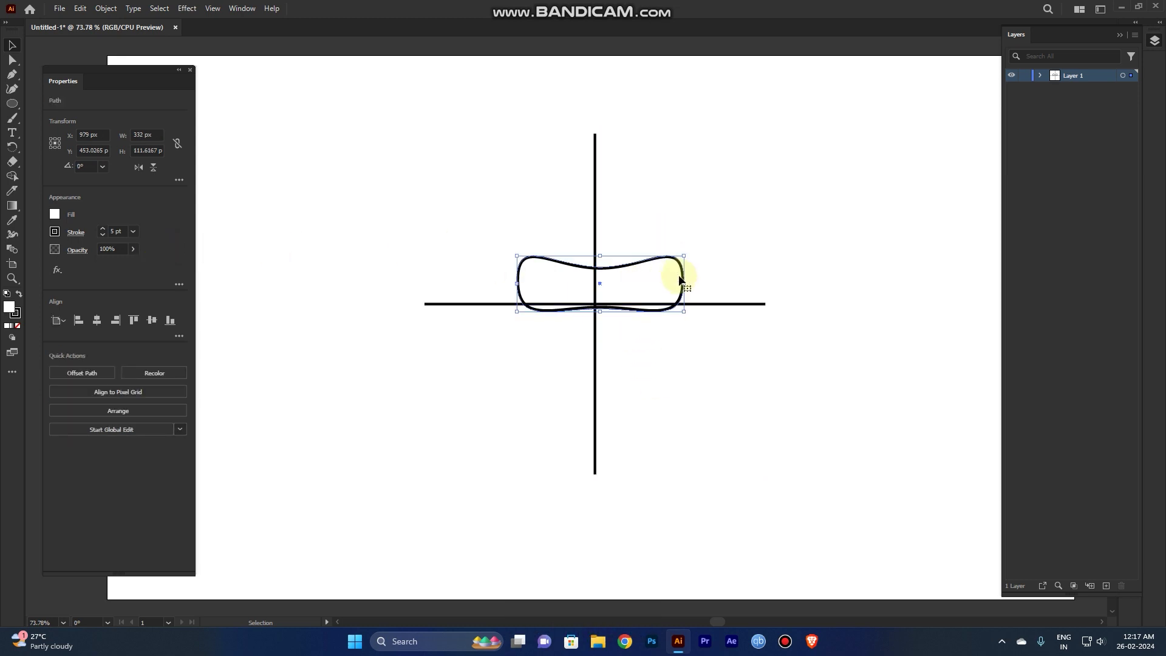
Step: Enlarge the pillow shape proportionally and nudge it until it sits centred on the crossing lines
left_click_drag(685, 257, 773, 225)
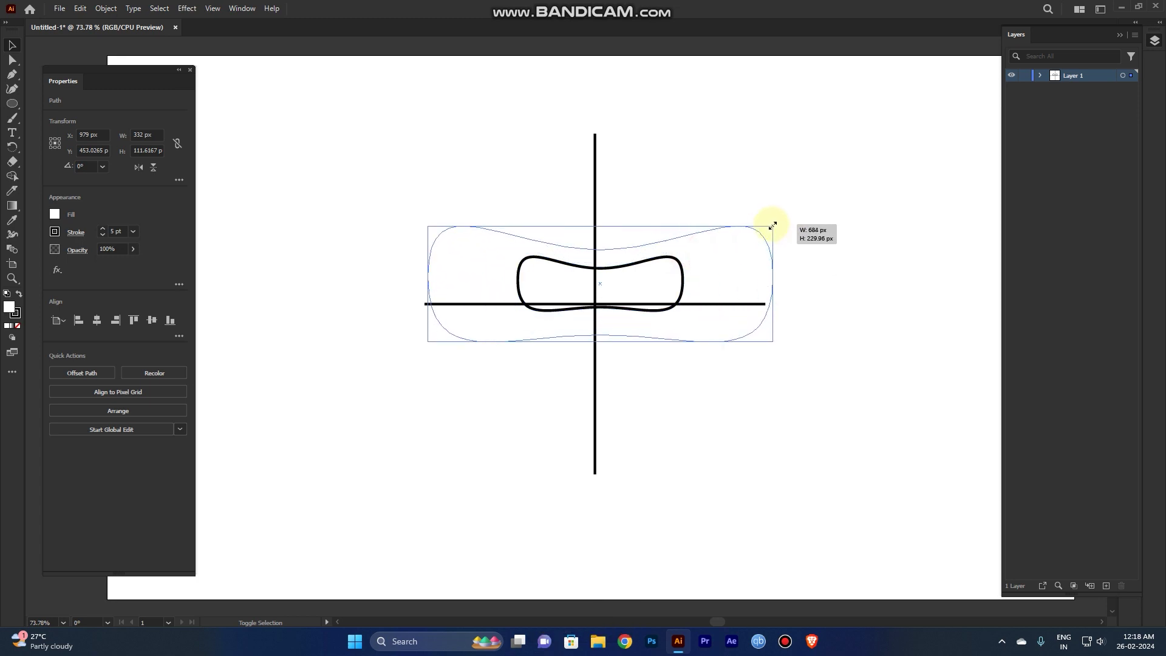
left_click_drag(773, 225, 757, 232)
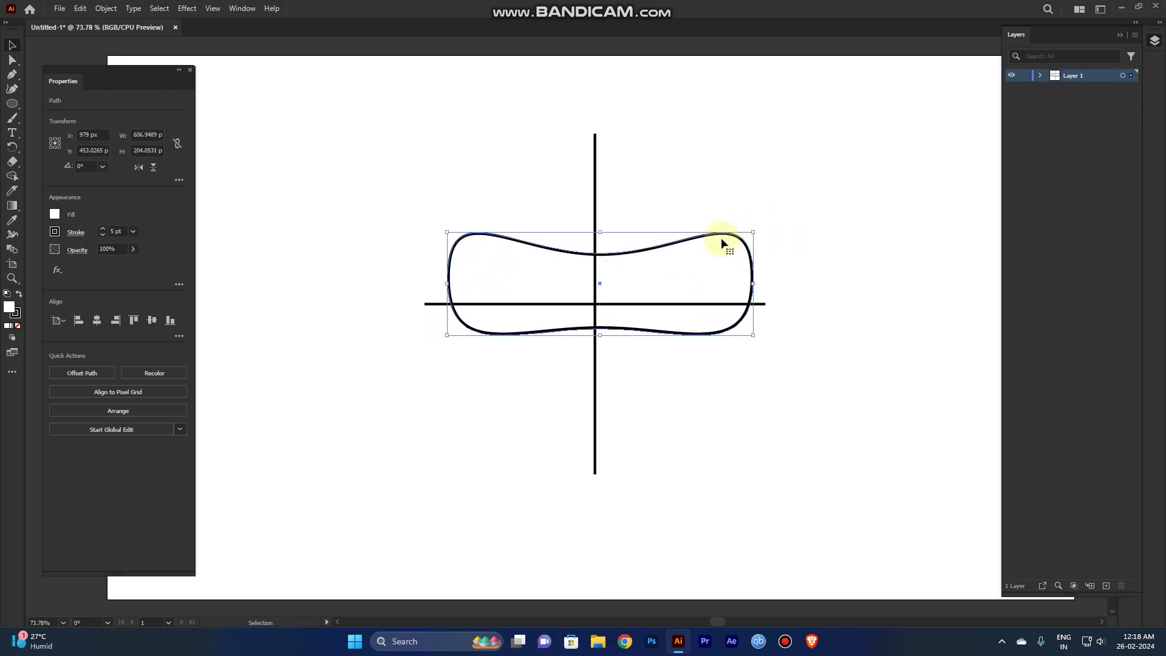
key("shift+Down")
key("shift+Down")
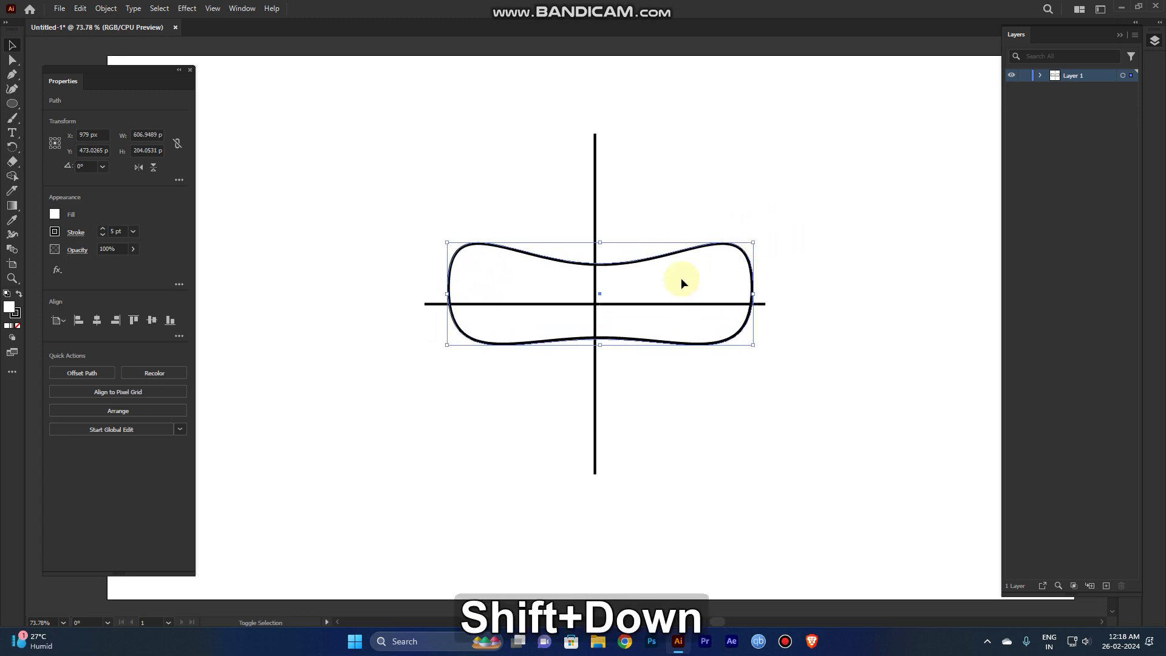
key("shift+Down")
key("Up")
key("Up")
key("Left")
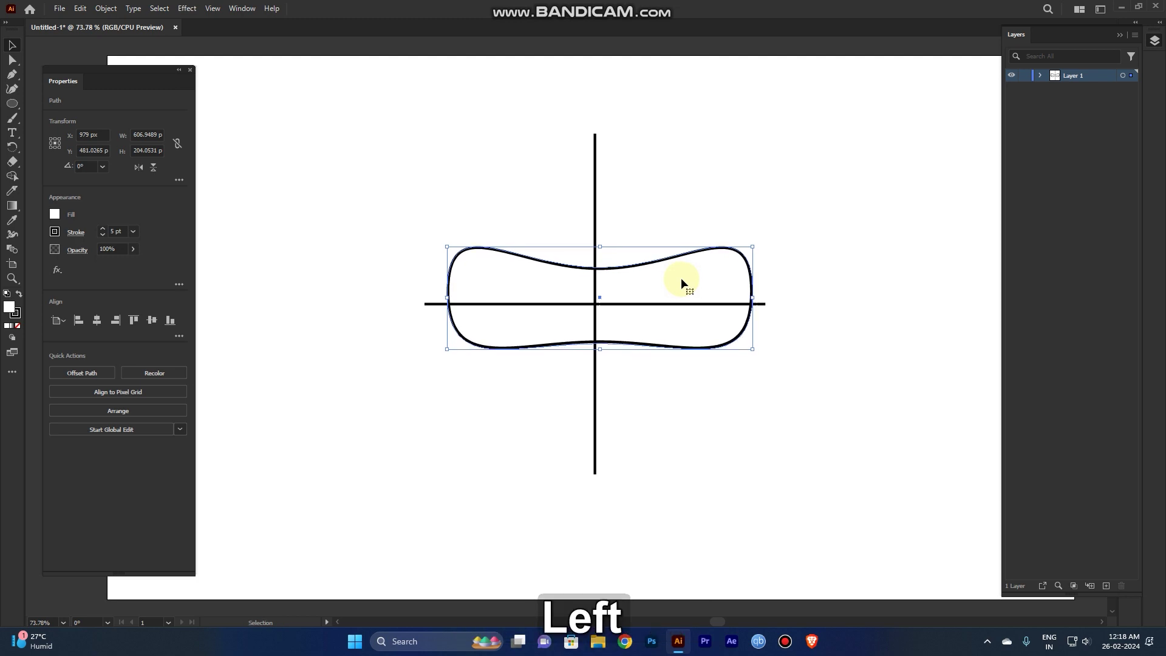
key("Left")
key("Left")
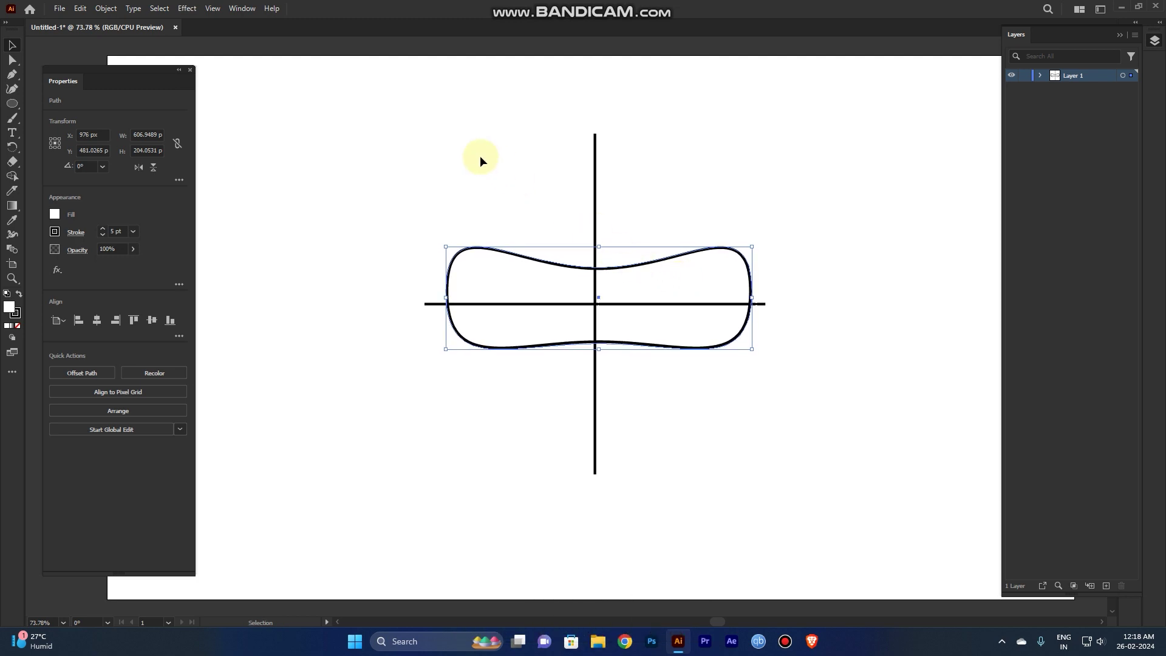
left_click(467, 166)
key("ctrl+a")
left_click(904, 412)
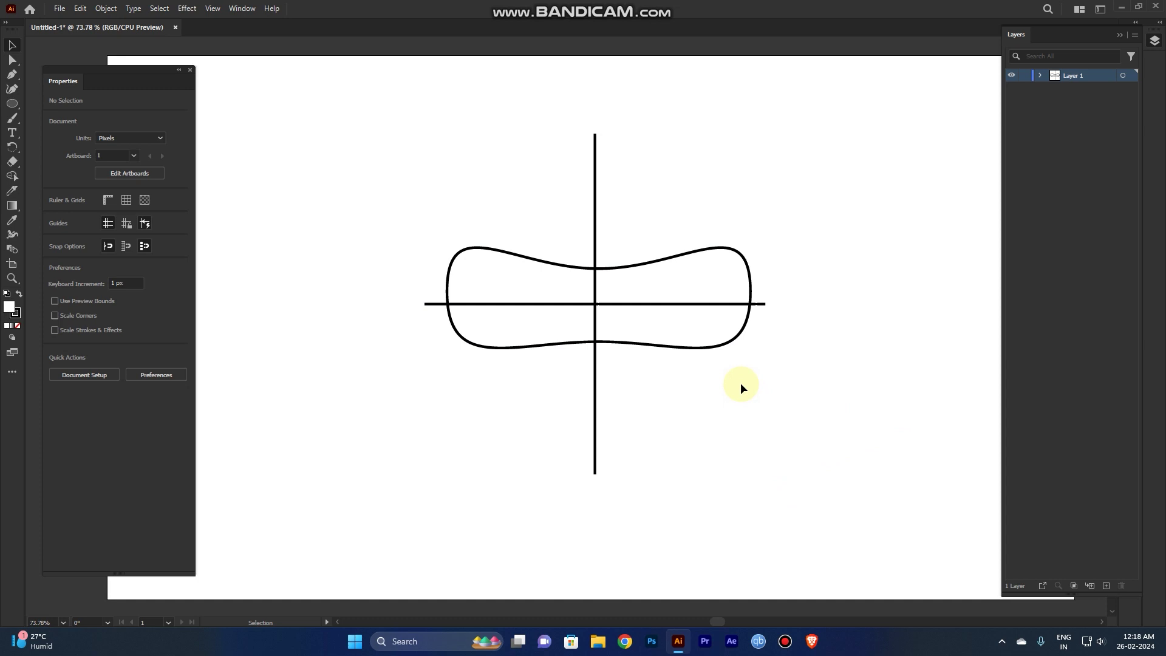
Step: Draw a square covering the whole seam drawing
left_click(14, 105, "alt")
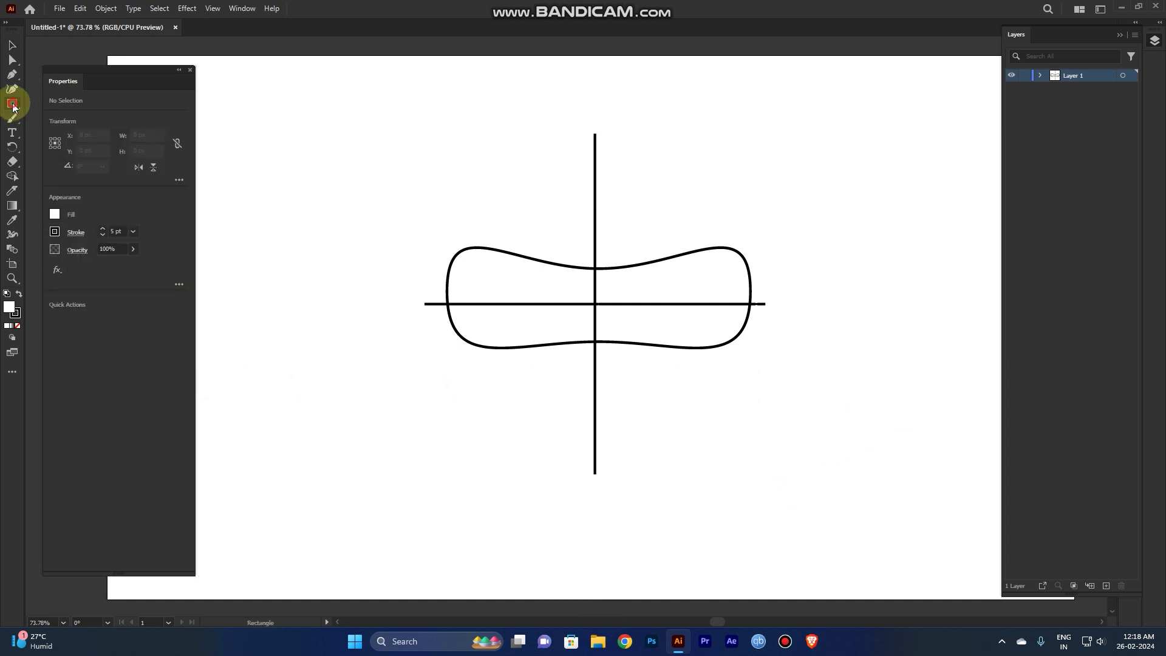
left_click(13, 104, "alt")
mouse_move(399, 125)
left_mouse_down()
mouse_move(803, 454)
mouse_move(801, 477)
left_mouse_up()
key("space")
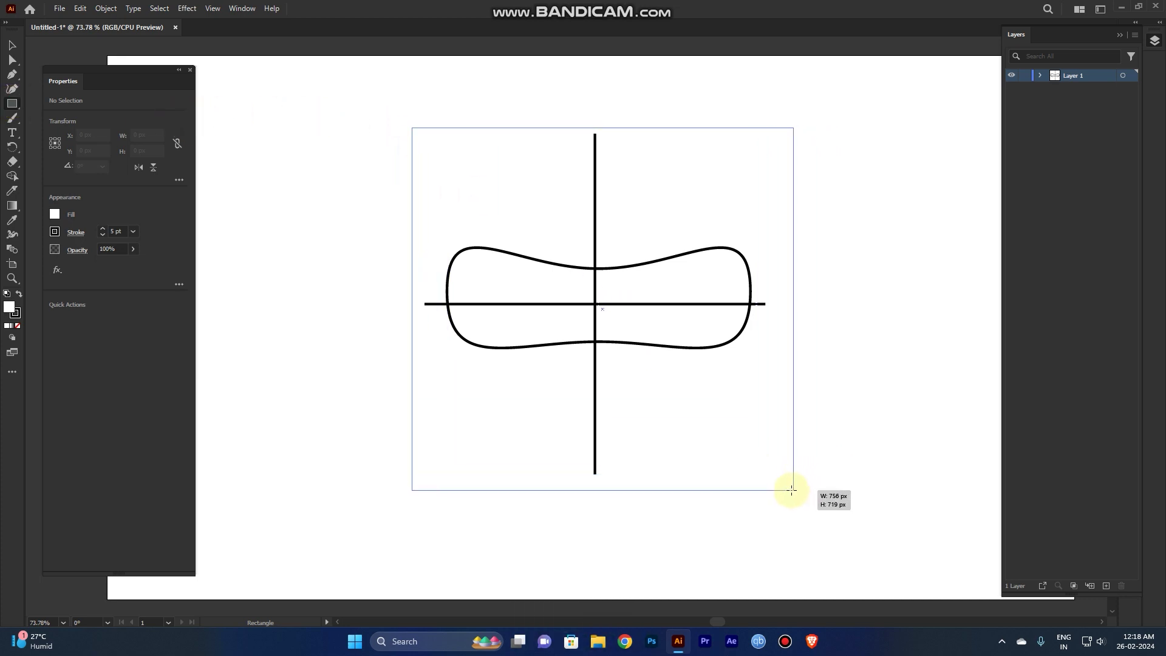
left_click_drag(800, 476, 777, 478)
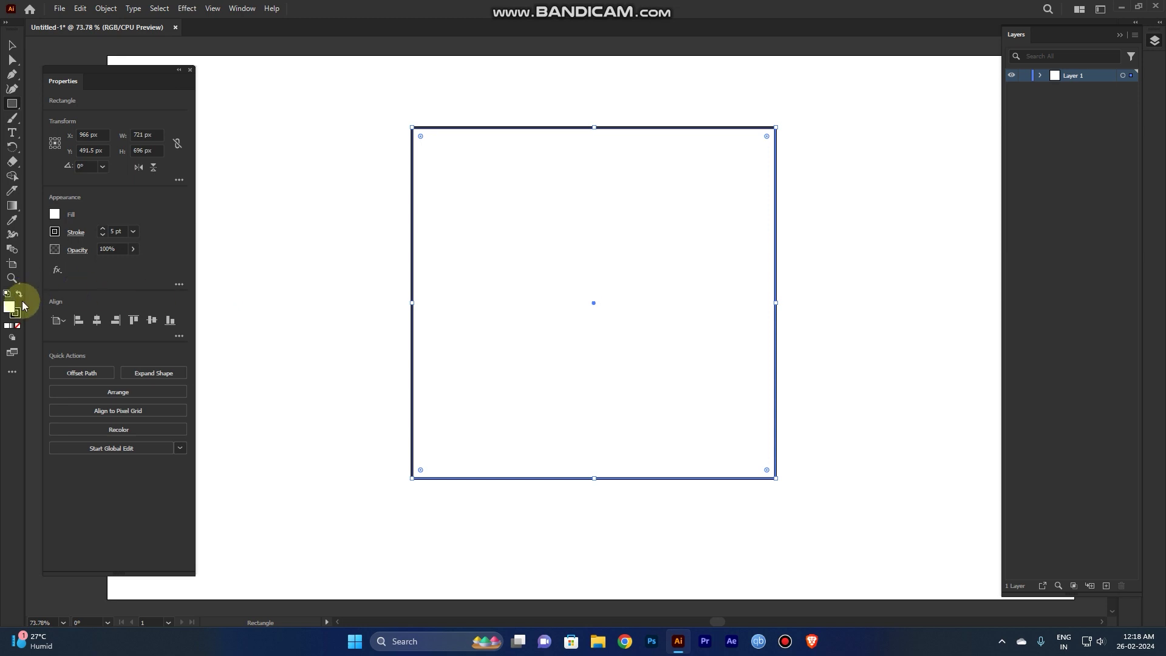
Step: Fill the square with orange FF9D00 in the Color Picker
double_click(10, 307)
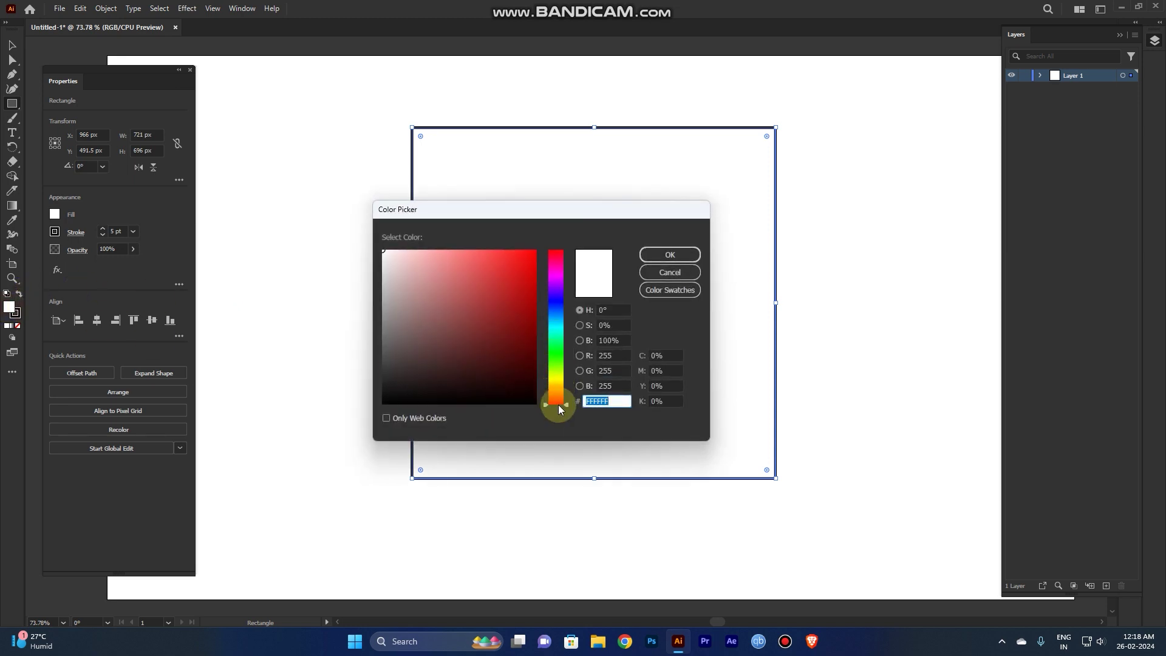
left_click_drag(559, 405, 561, 383)
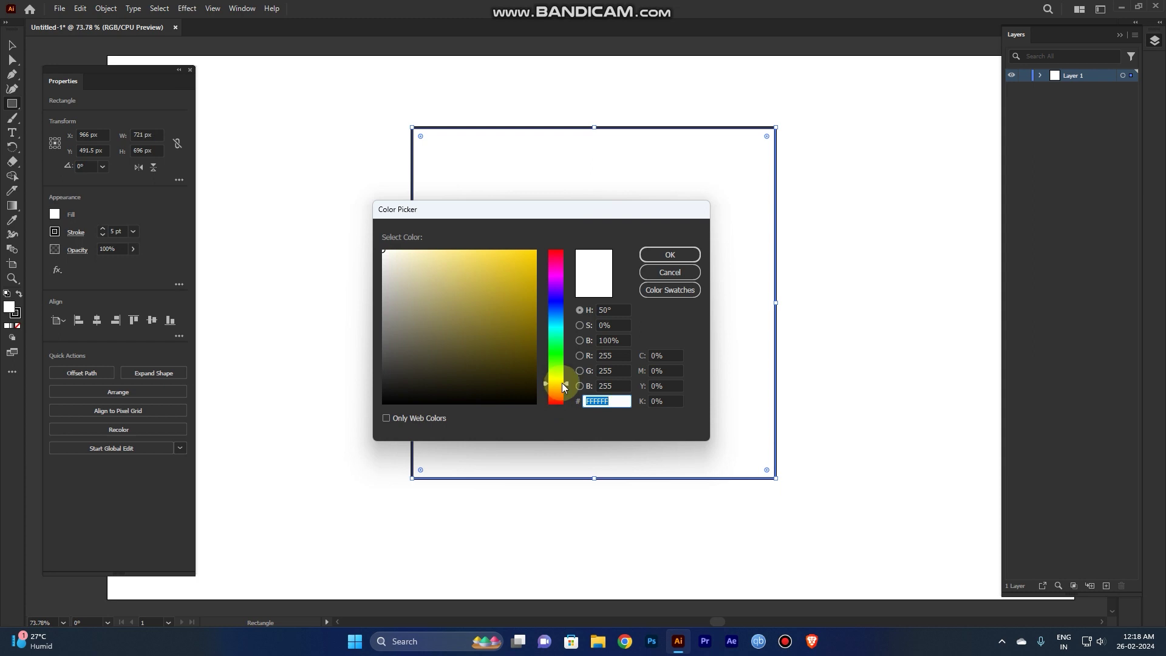
left_click_drag(531, 310, 541, 236)
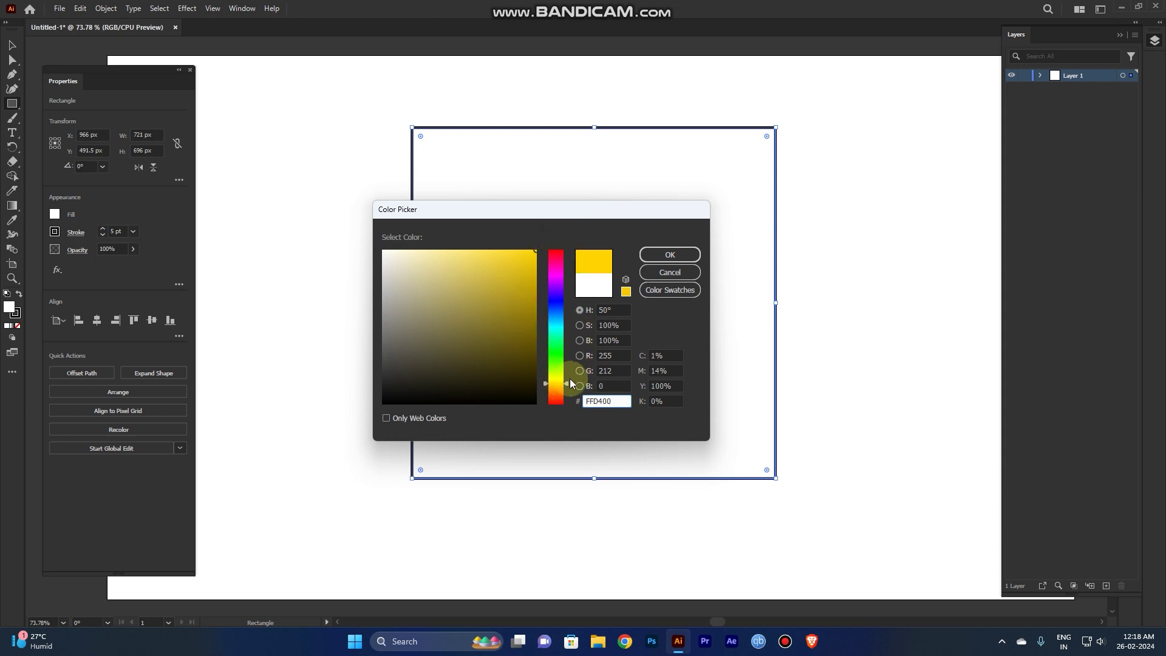
left_click_drag(555, 392, 559, 390)
left_click(670, 254)
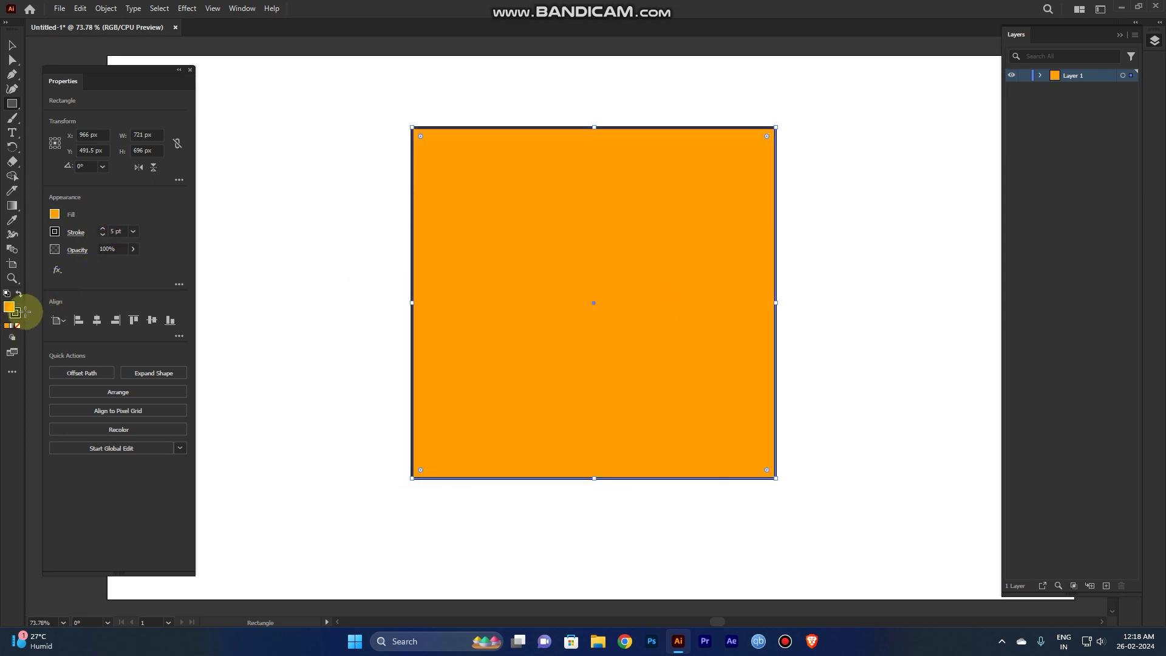
Step: Remove the square's outline and move it below the seam lines in the Layers panel
left_click(18, 326)
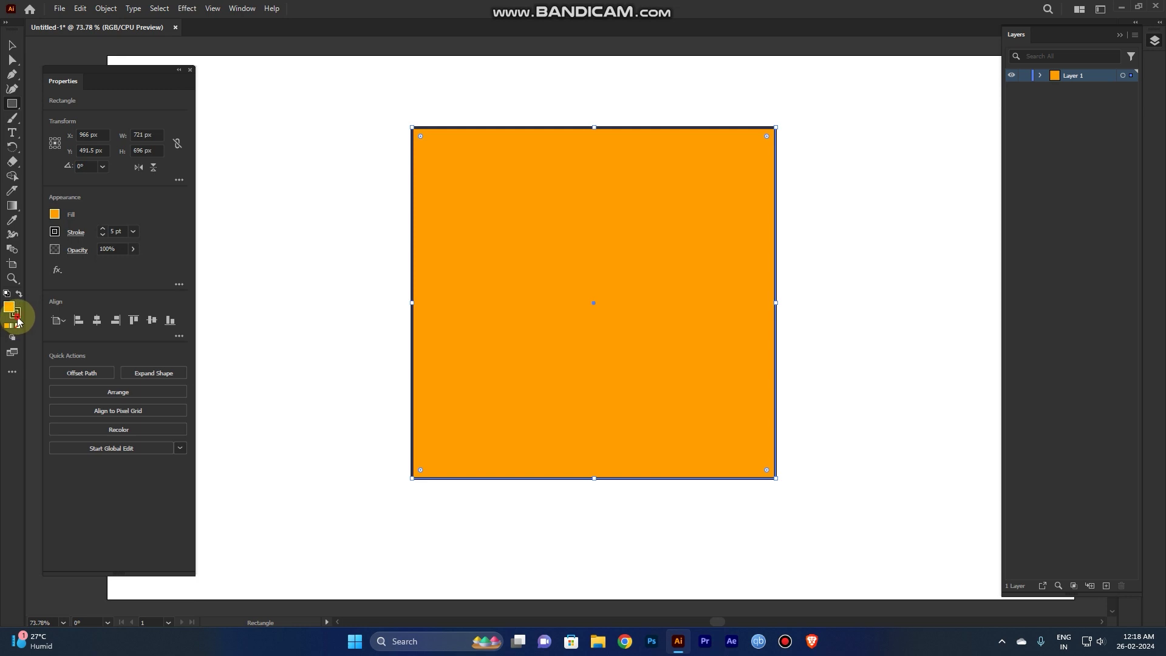
left_click(18, 326)
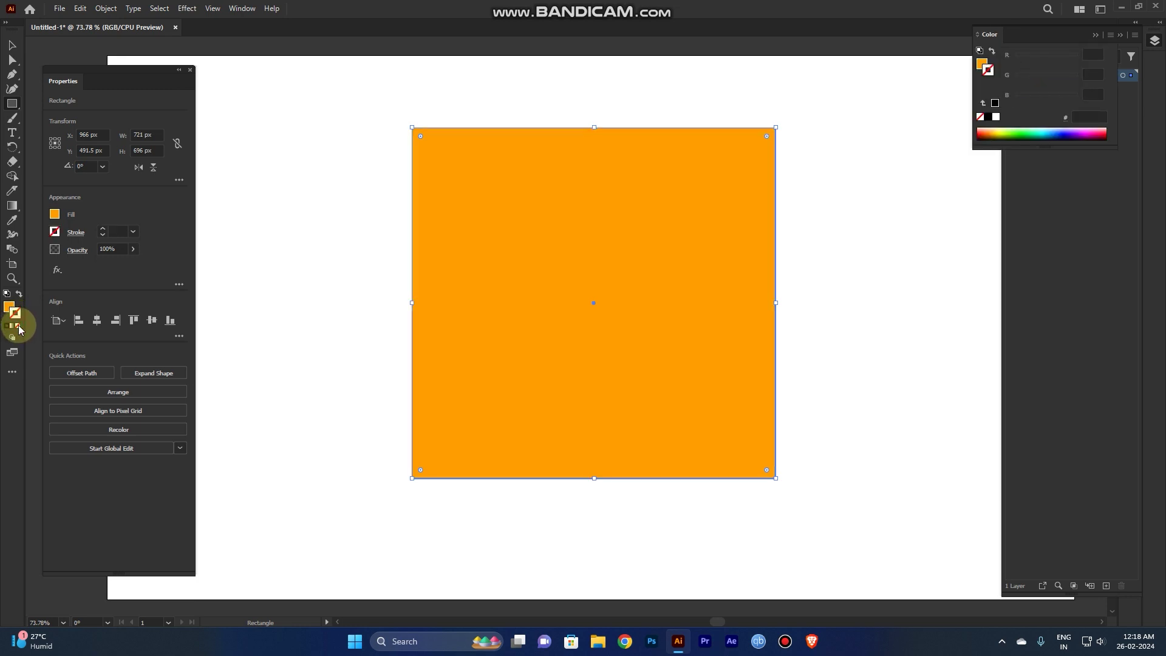
left_click(10, 307)
left_click(12, 45)
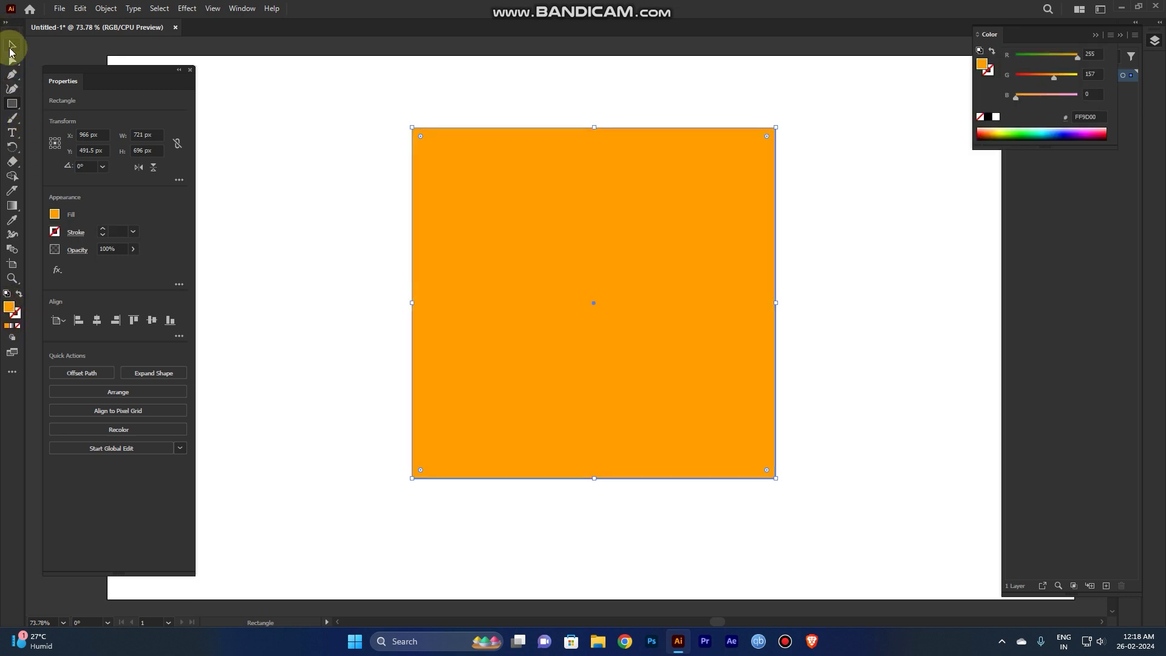
left_click(828, 186)
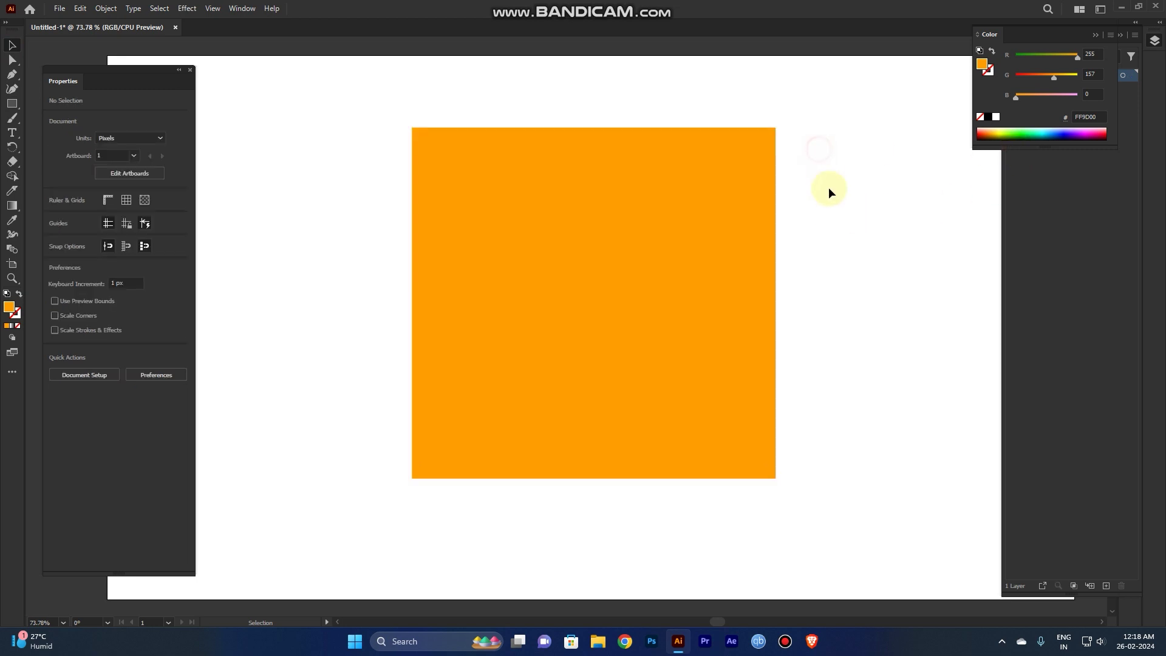
left_click_drag(835, 206, 686, 114)
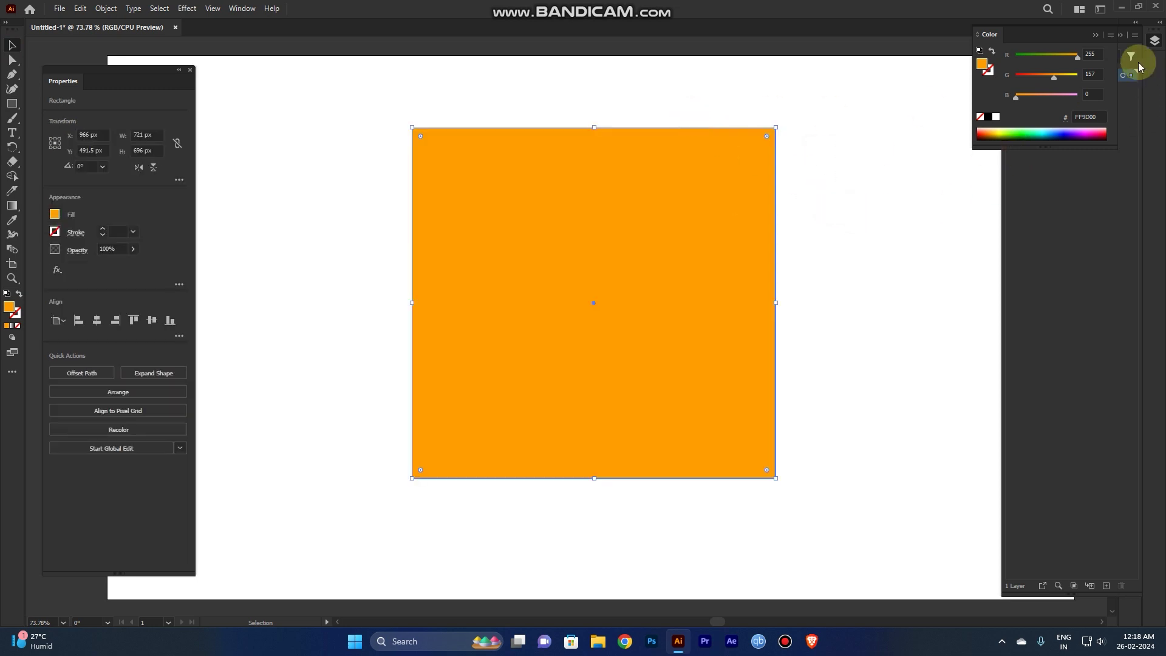
left_click(1156, 40)
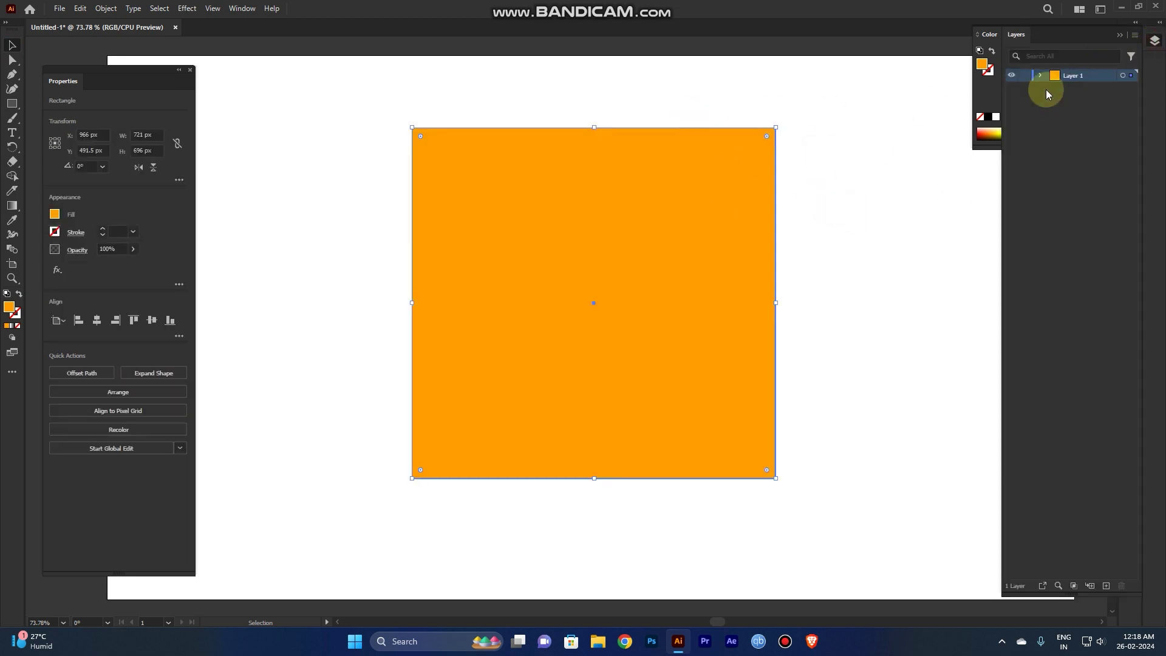
left_click(1041, 76)
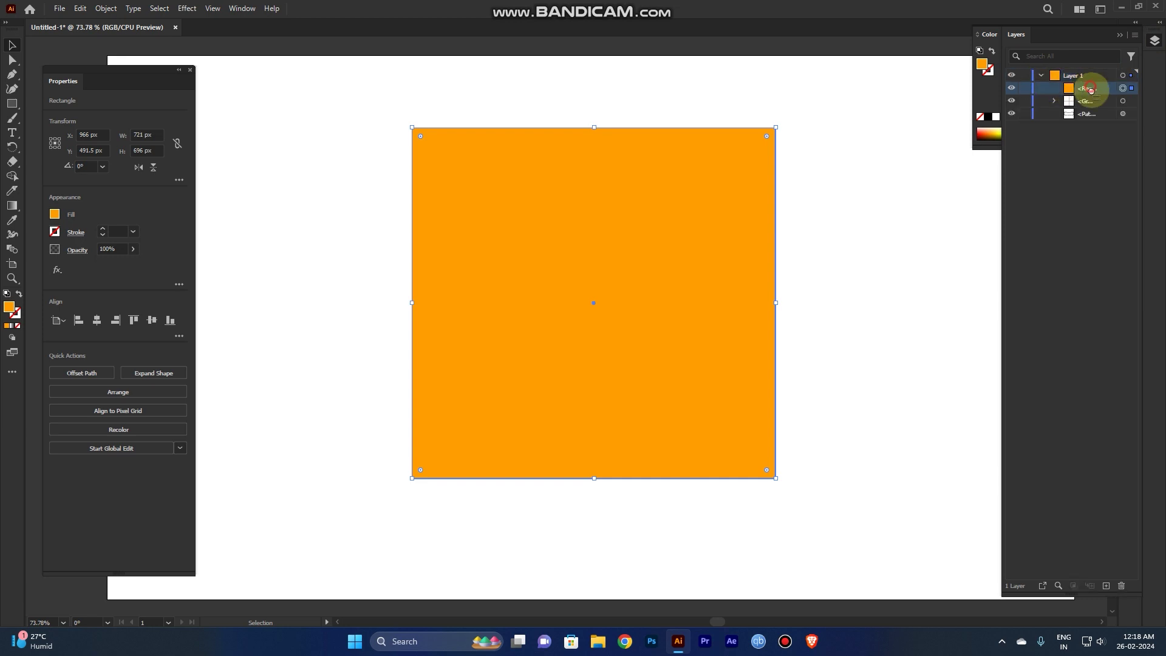
left_click_drag(1090, 86, 1091, 118)
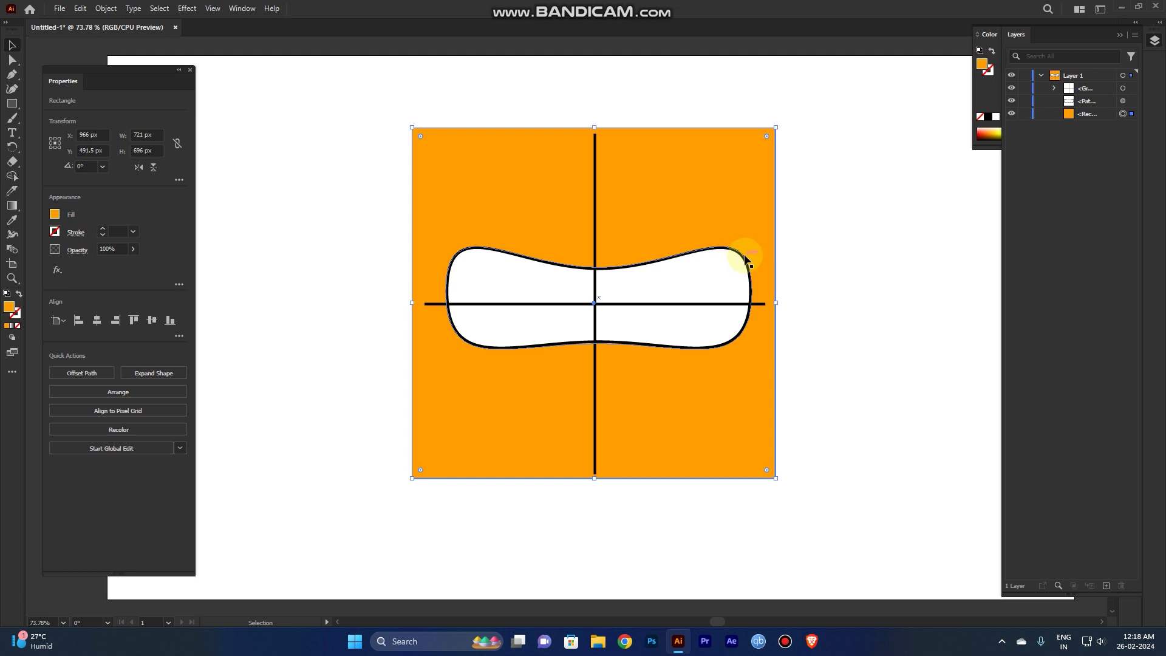
Step: Remove the pinched shape's fill, nudge it down, and widen it slightly
left_click(1124, 102)
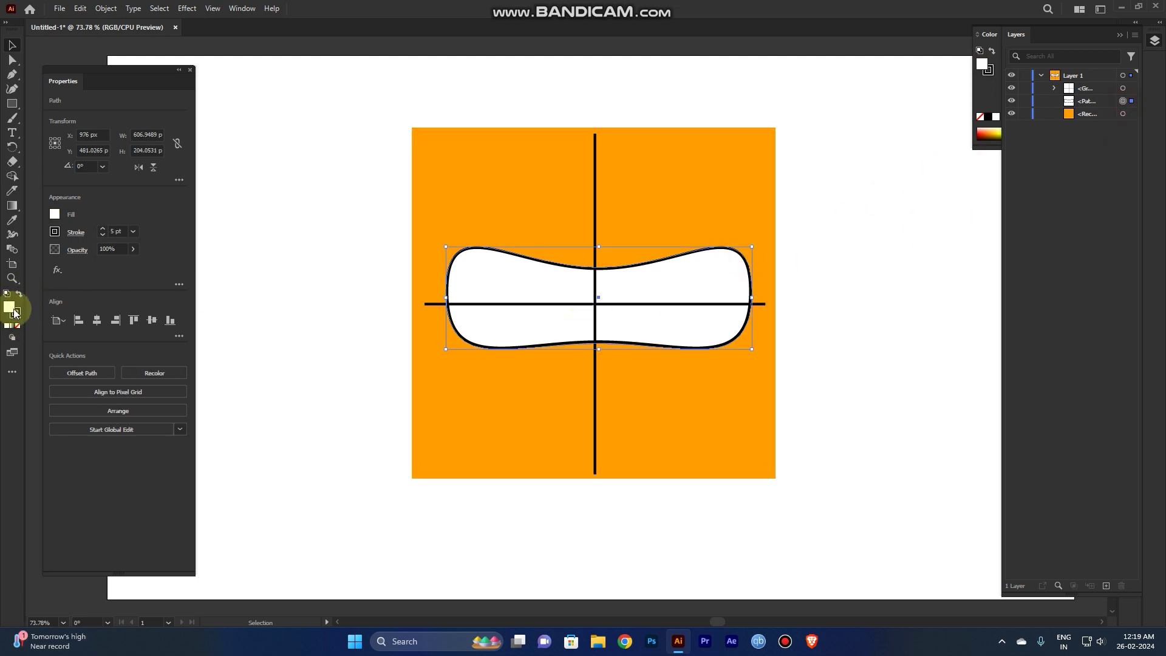
left_click(19, 327)
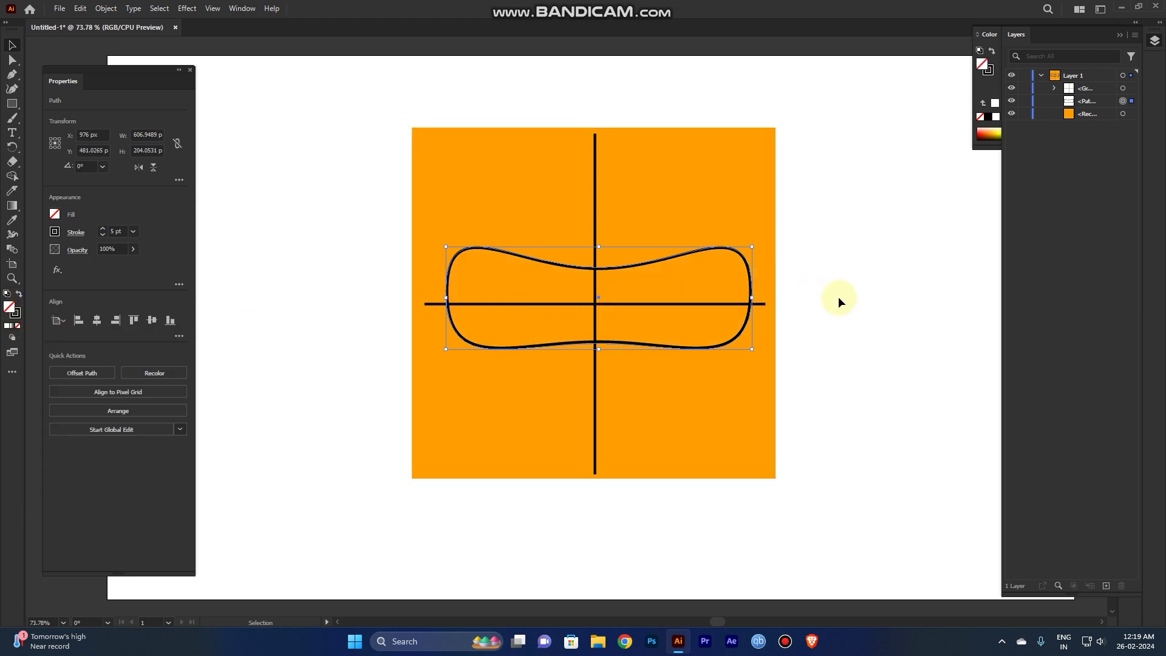
key("Down")
key("Down")
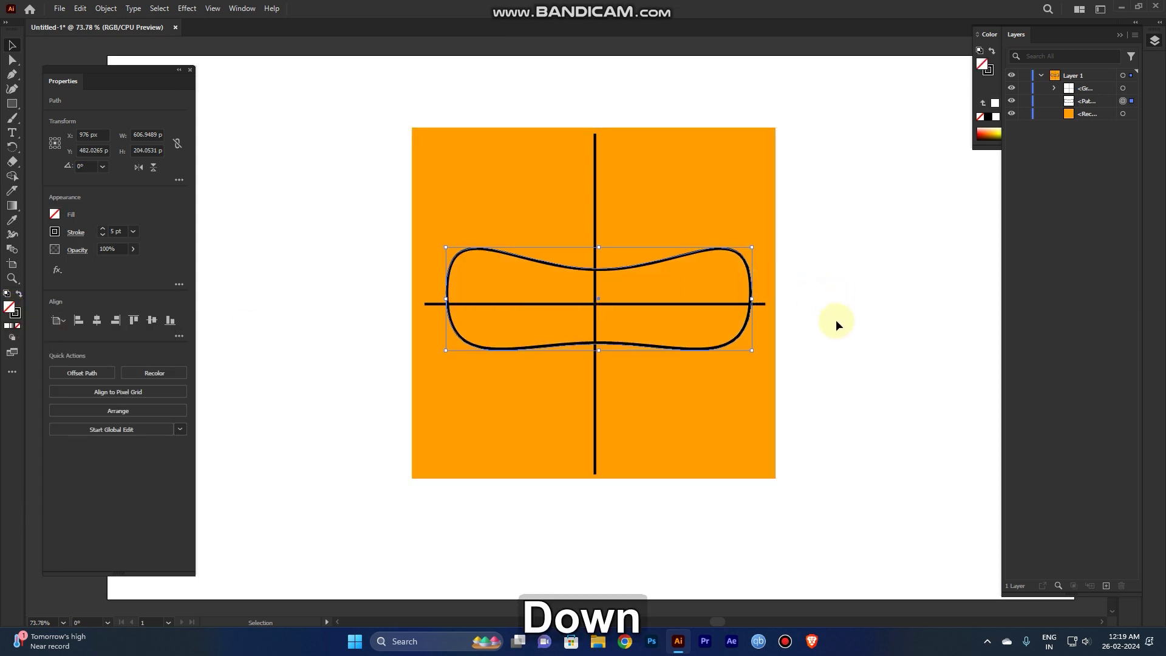
left_click(835, 321)
left_click_drag(315, 122, 816, 401)
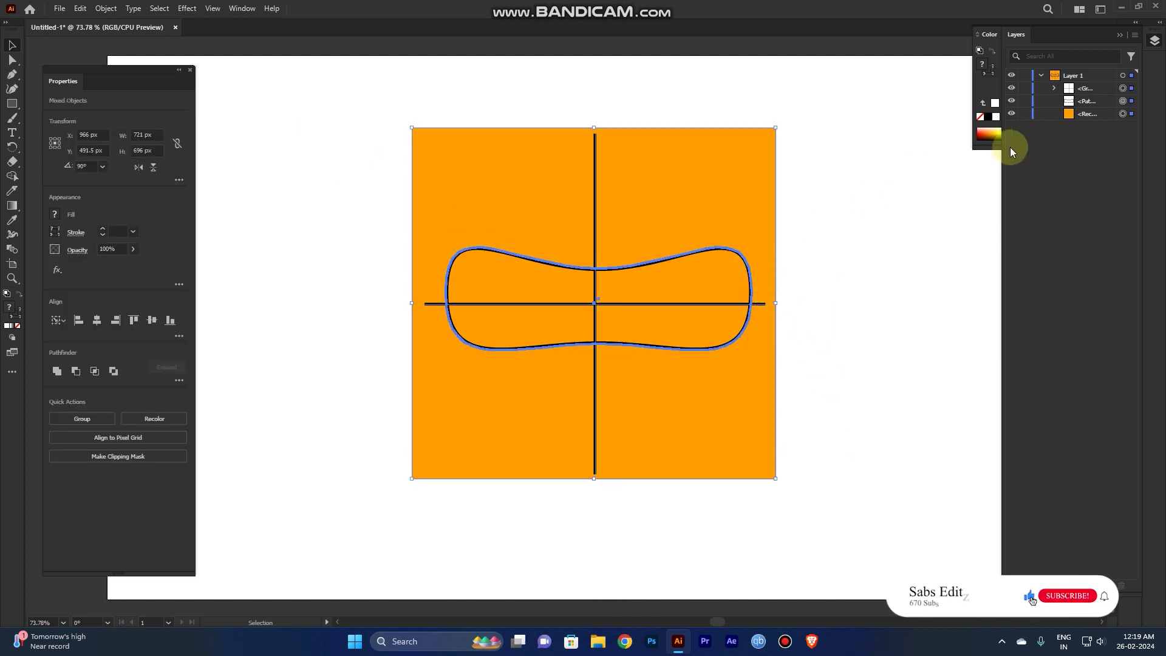
left_click(1123, 100)
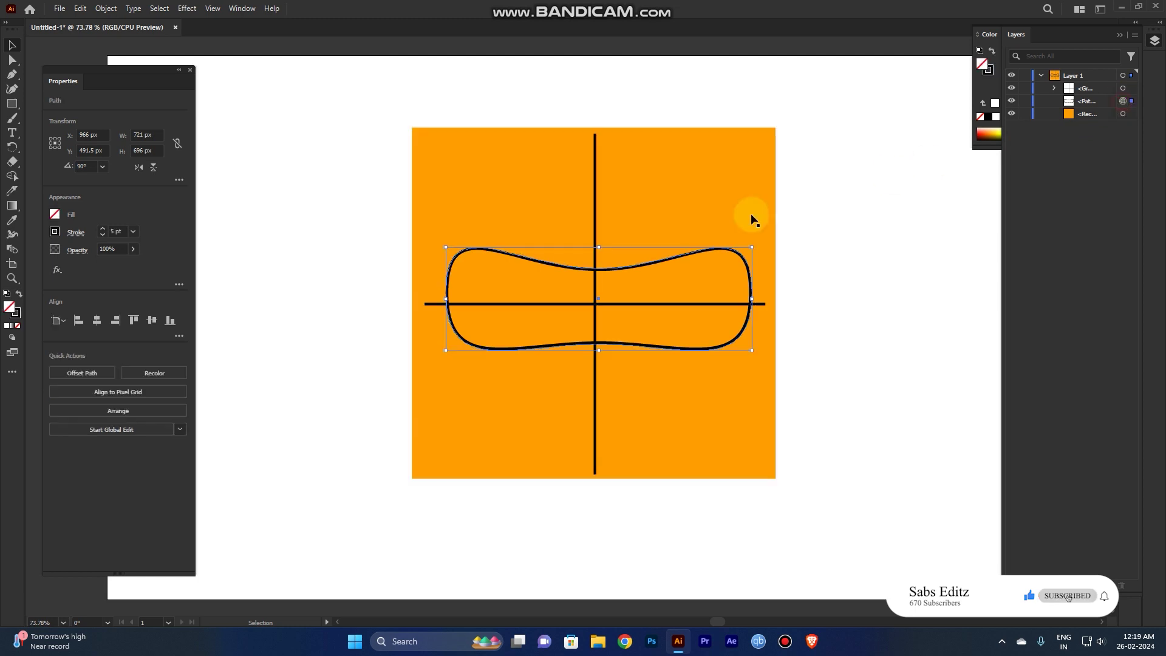
left_click_drag(752, 248, 763, 243)
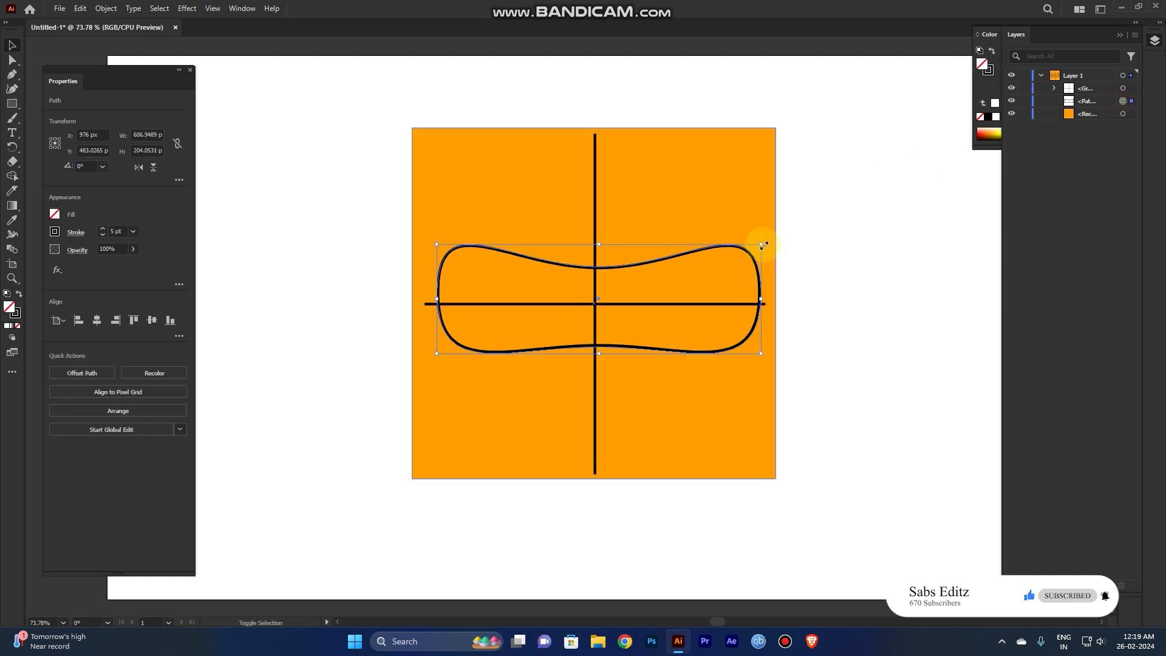
left_click(836, 280)
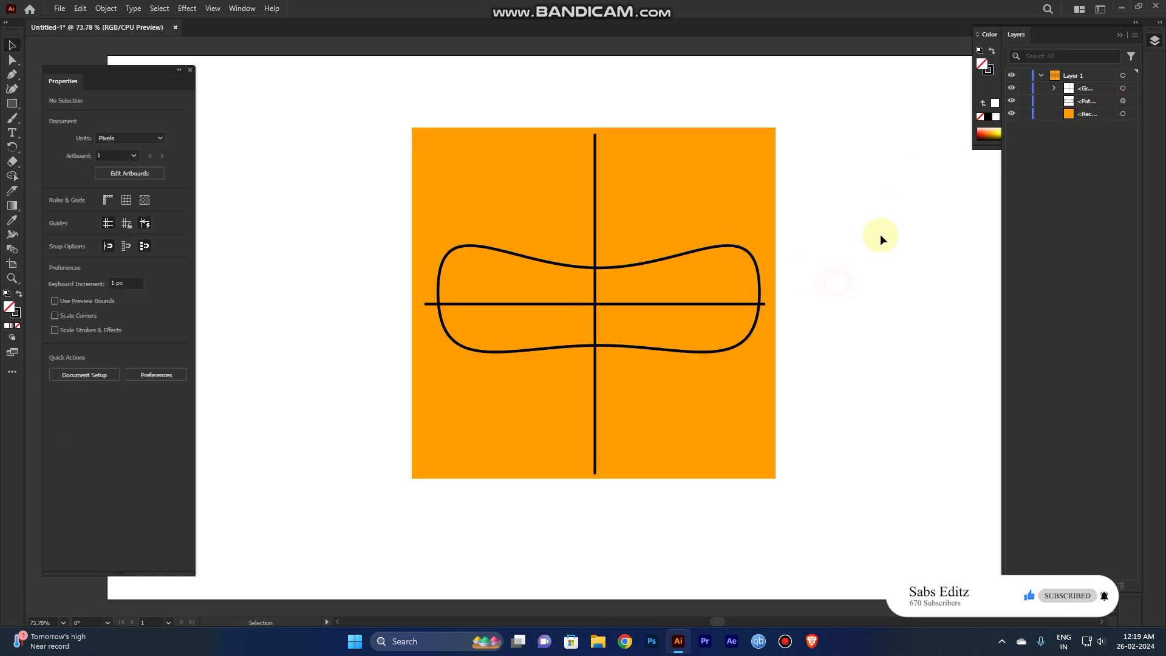
Step: Select the horizontal line inside the group and drag its ends out to the square's edges
left_click(1058, 86)
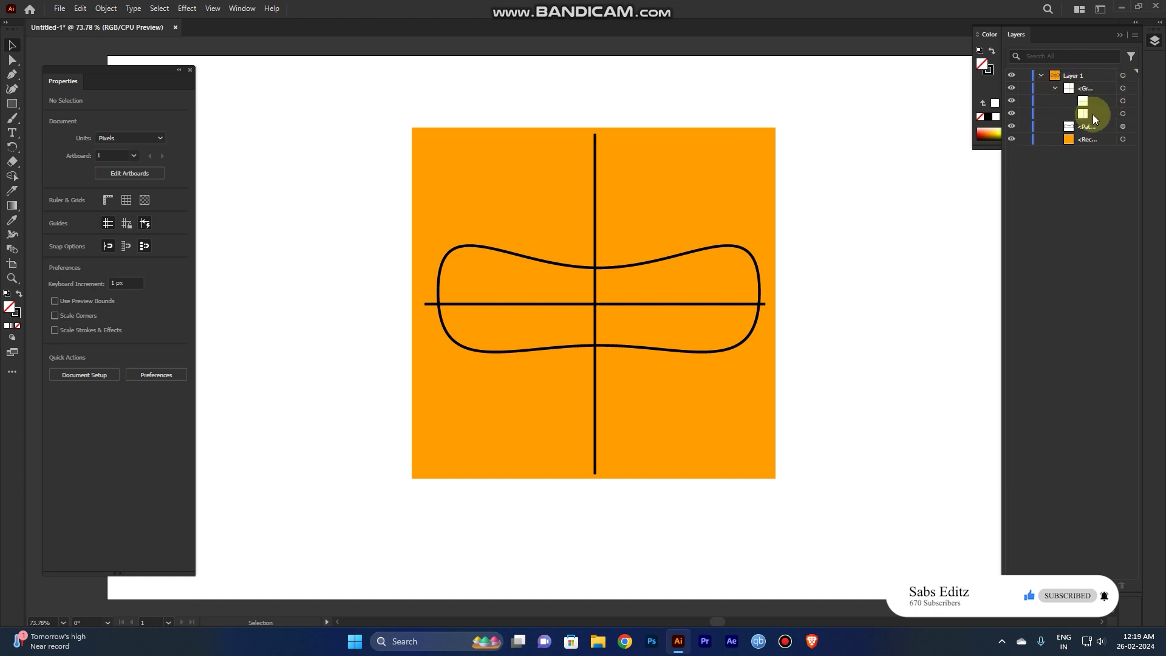
left_click(1124, 100)
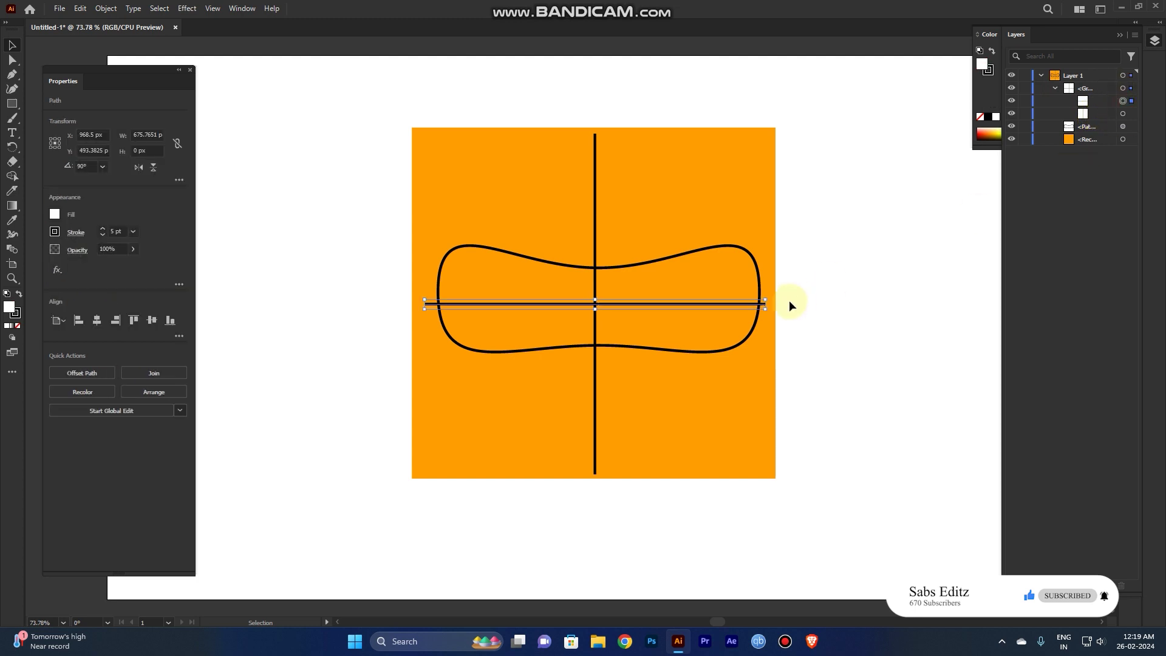
left_click_drag(760, 308, 778, 308)
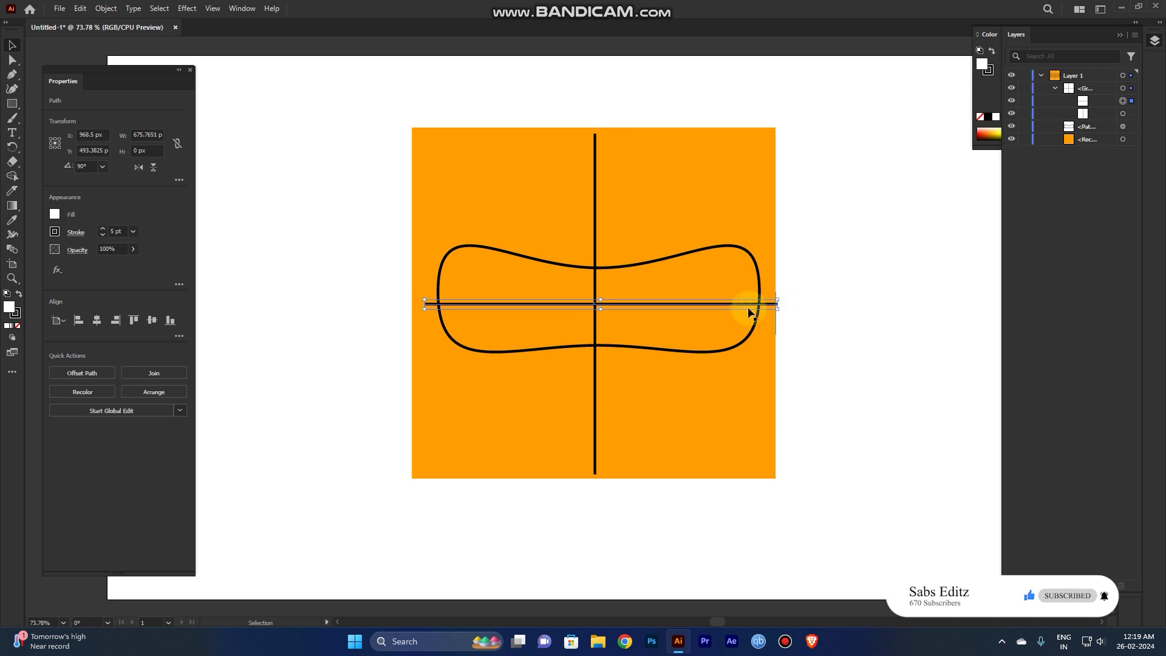
left_click_drag(423, 304, 419, 305)
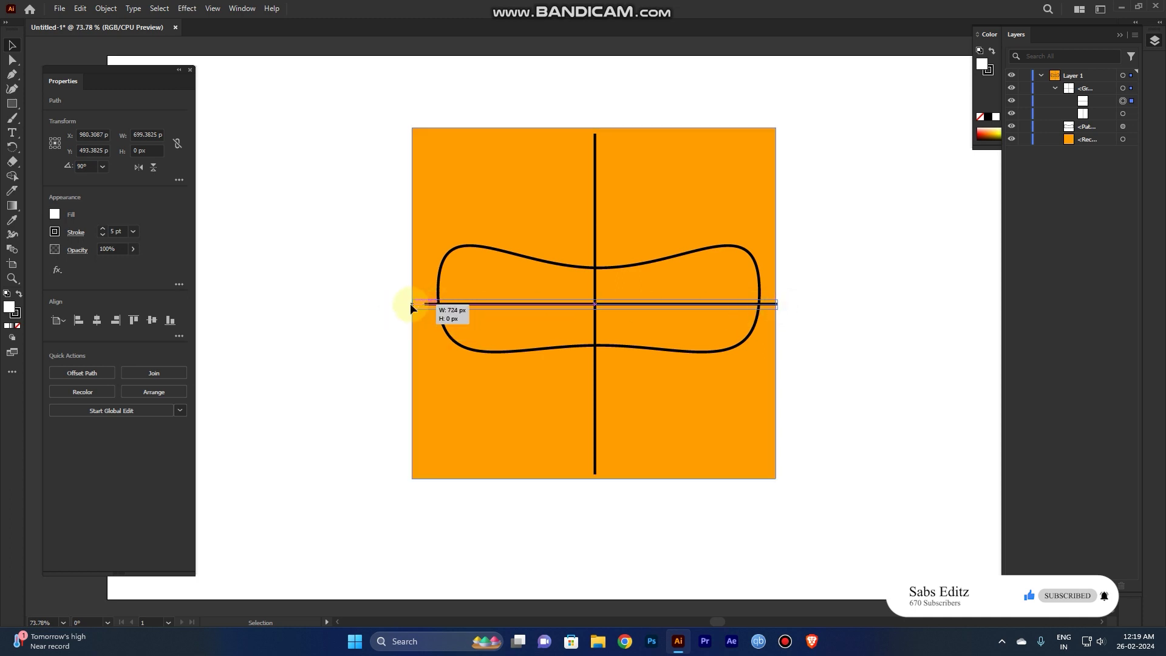
left_click_drag(777, 303, 411, 307)
left_click(831, 364)
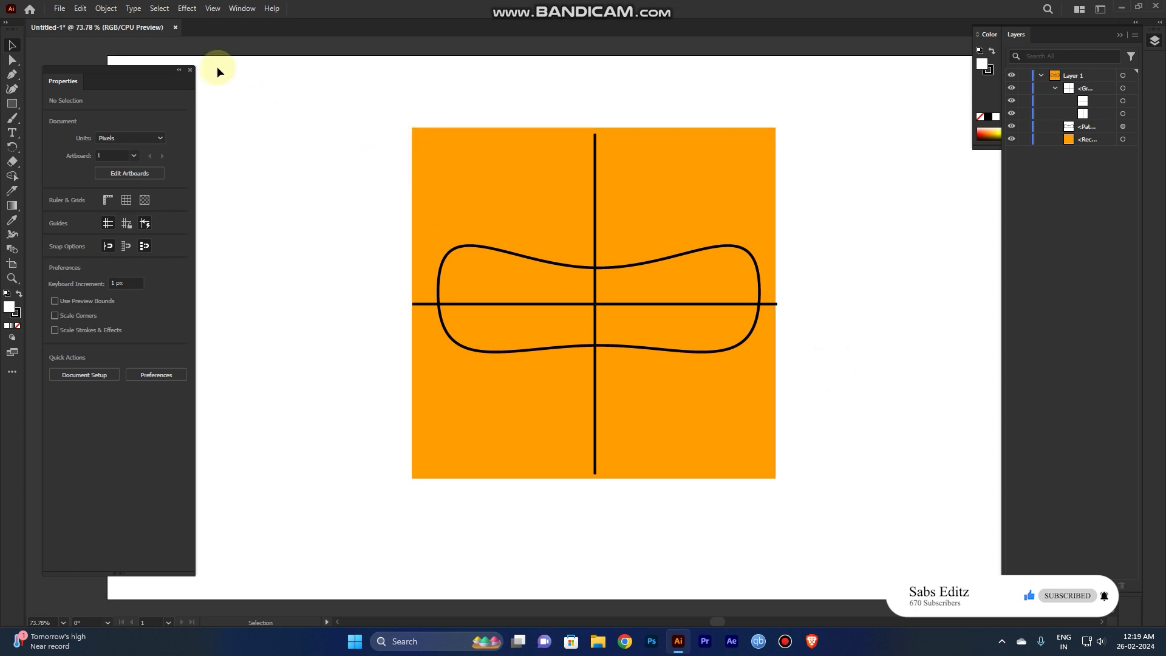
Step: Drag all the seam artwork into the Symbols panel as a symbol named 'Busket ball'
left_click(237, 11)
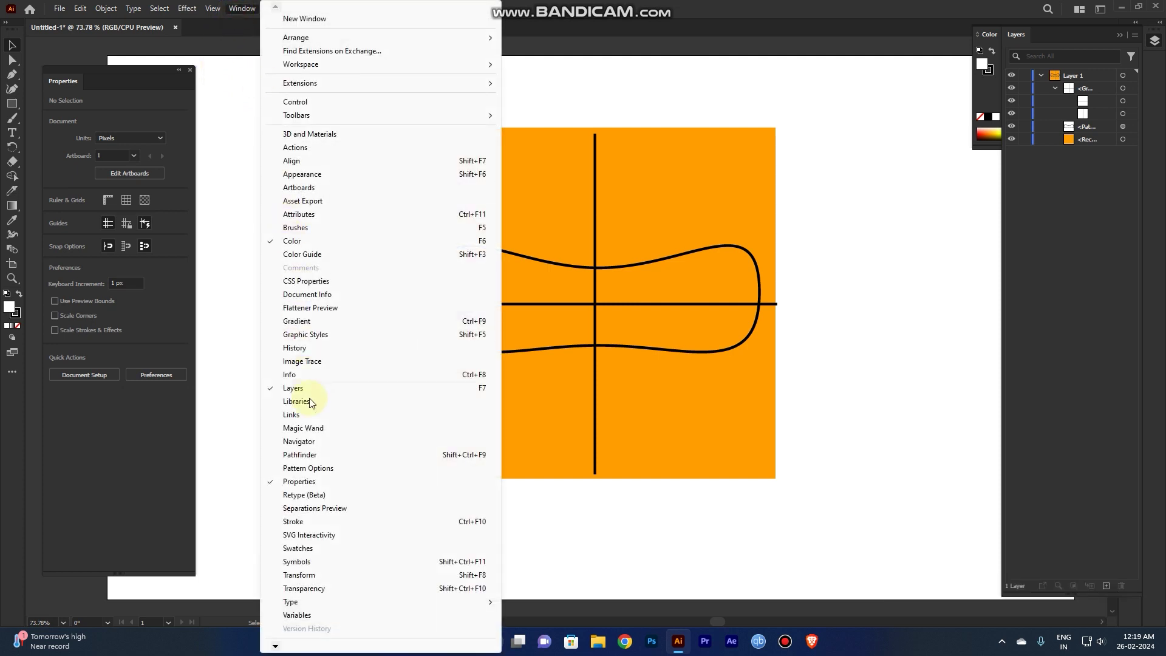
left_click(287, 563)
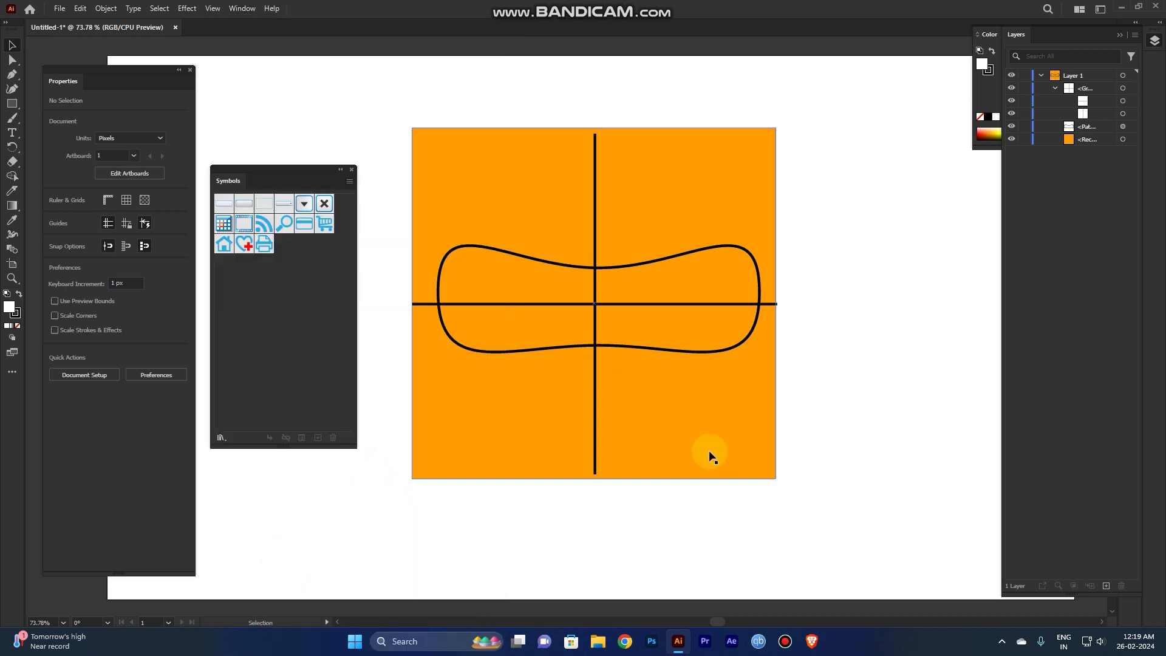
left_click_drag(823, 502, 572, 229)
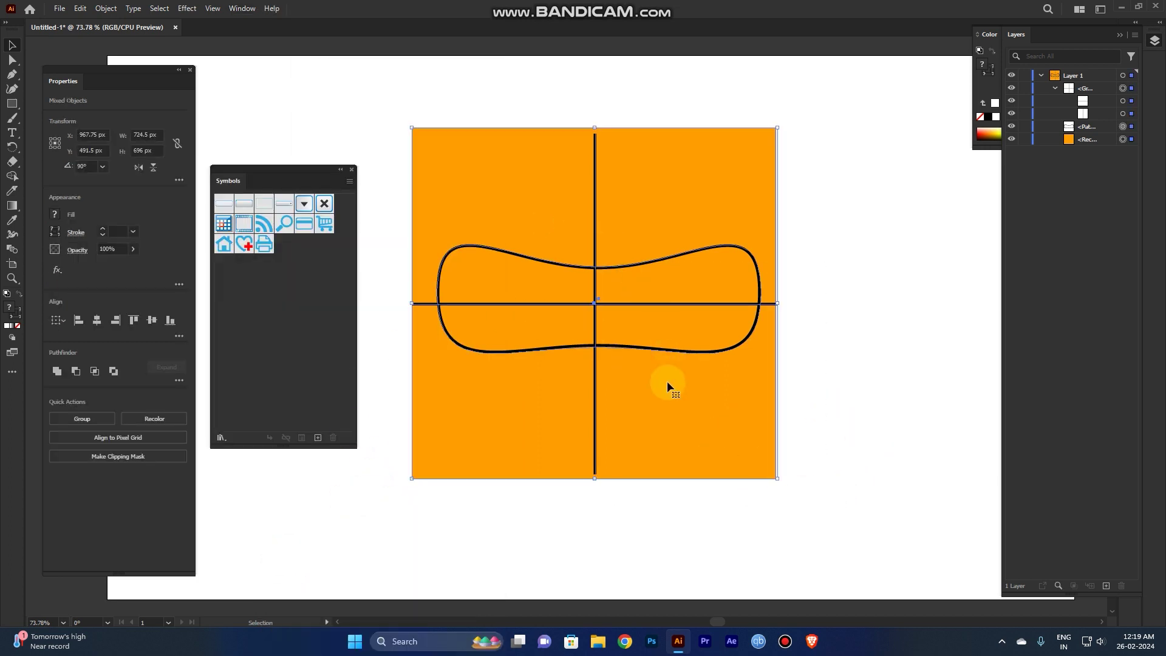
left_click_drag(667, 381, 302, 313)
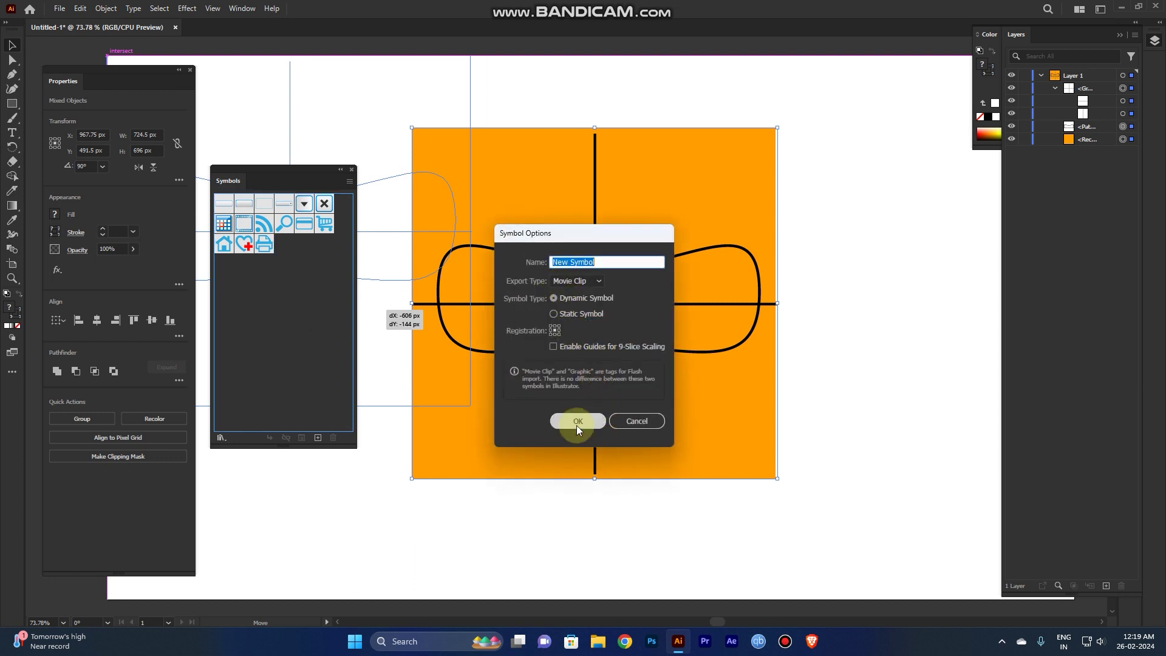
type("B")
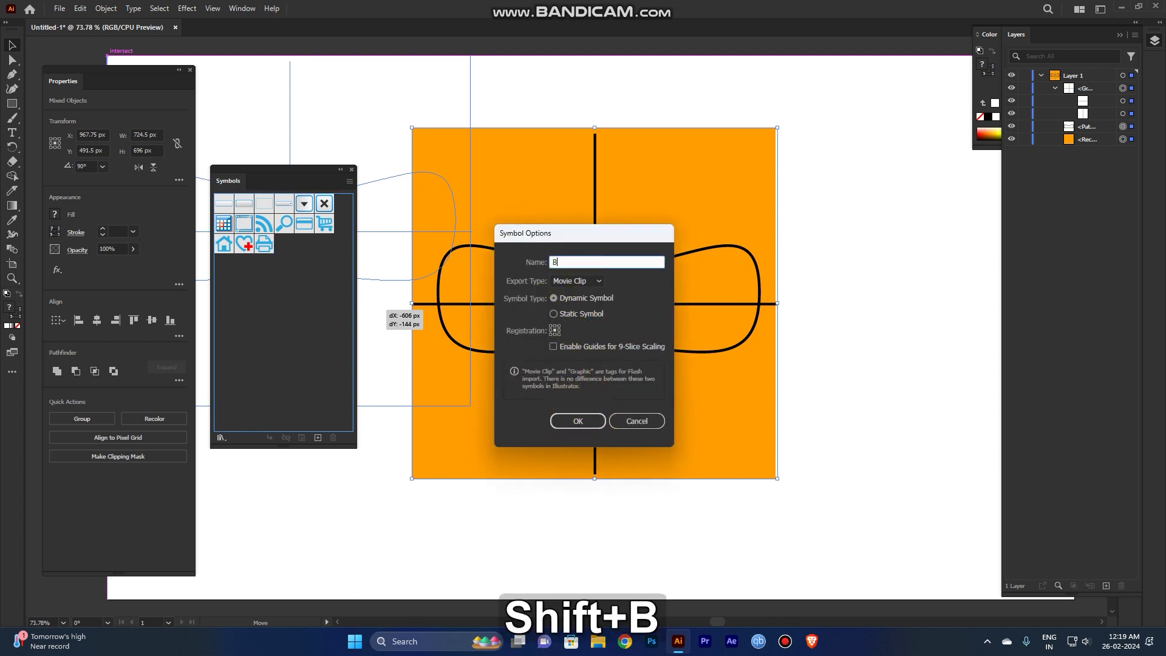
type("usk")
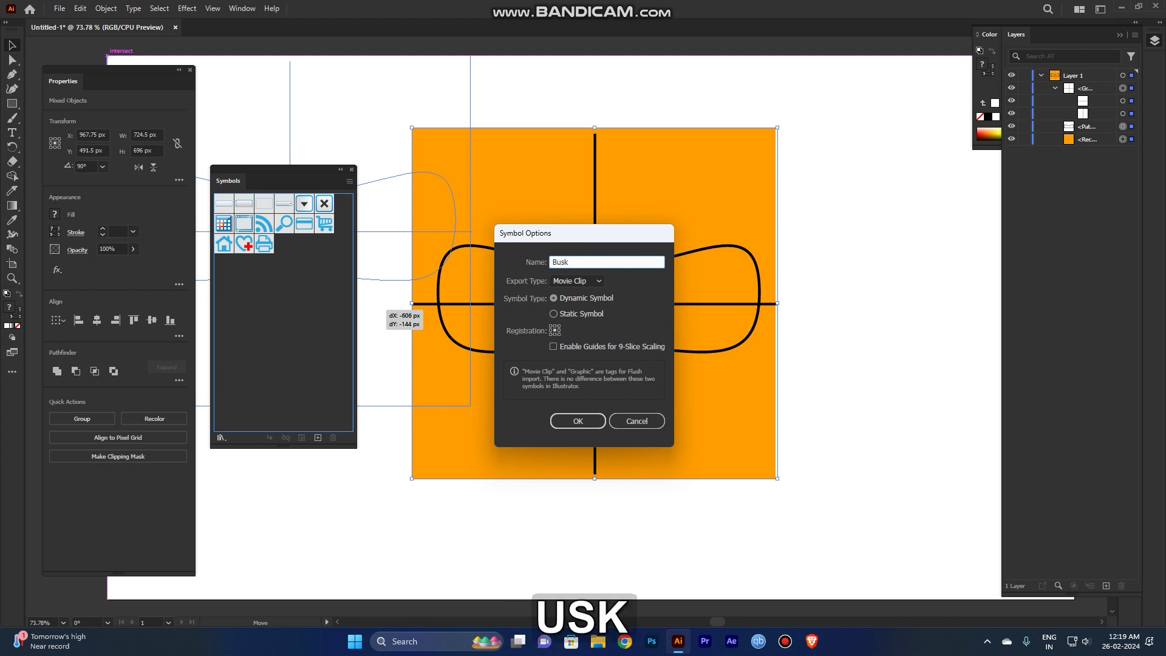
type("et b")
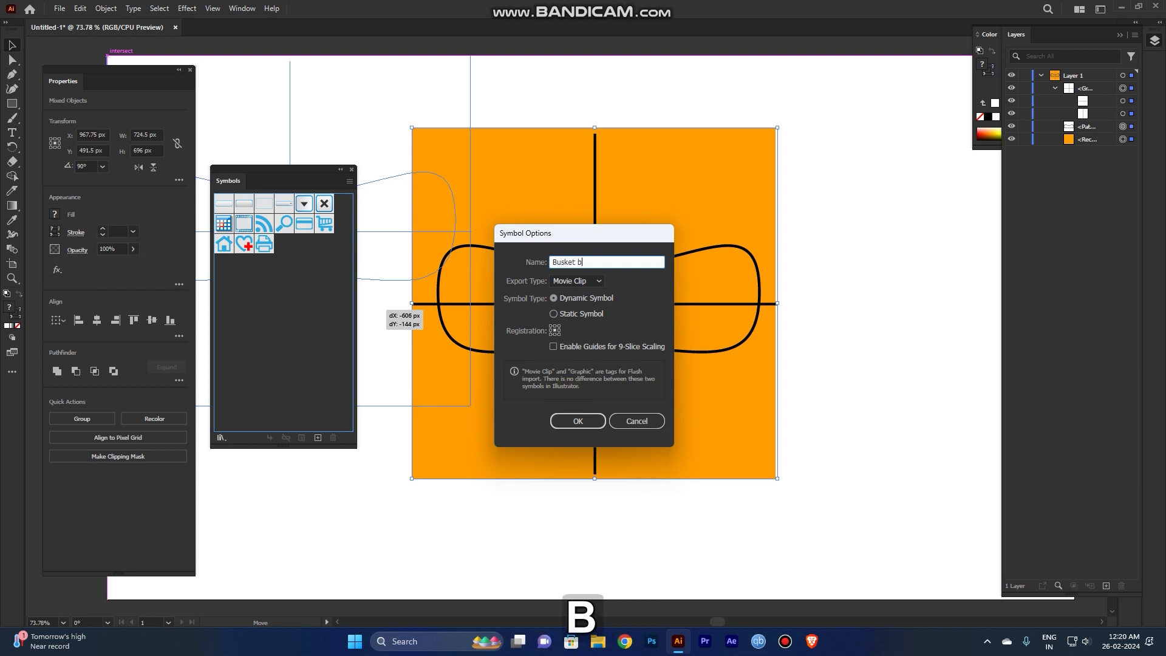
type("all")
key("Return")
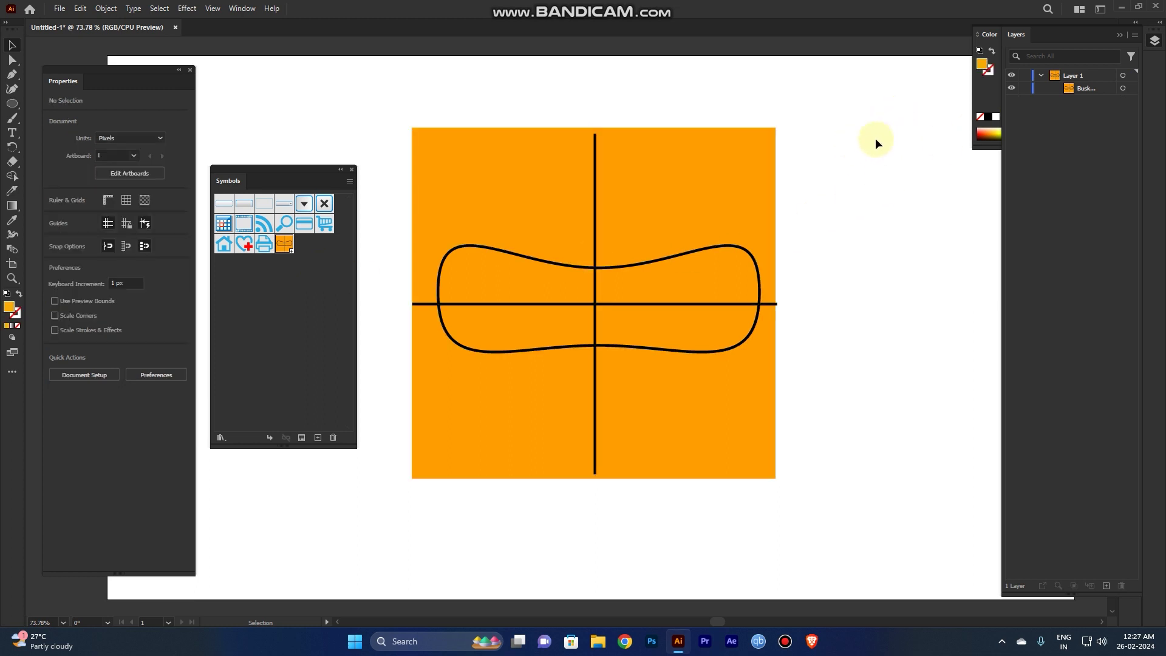
Step: Hide the symbol artwork and draw a new orange circle
left_click(1011, 89)
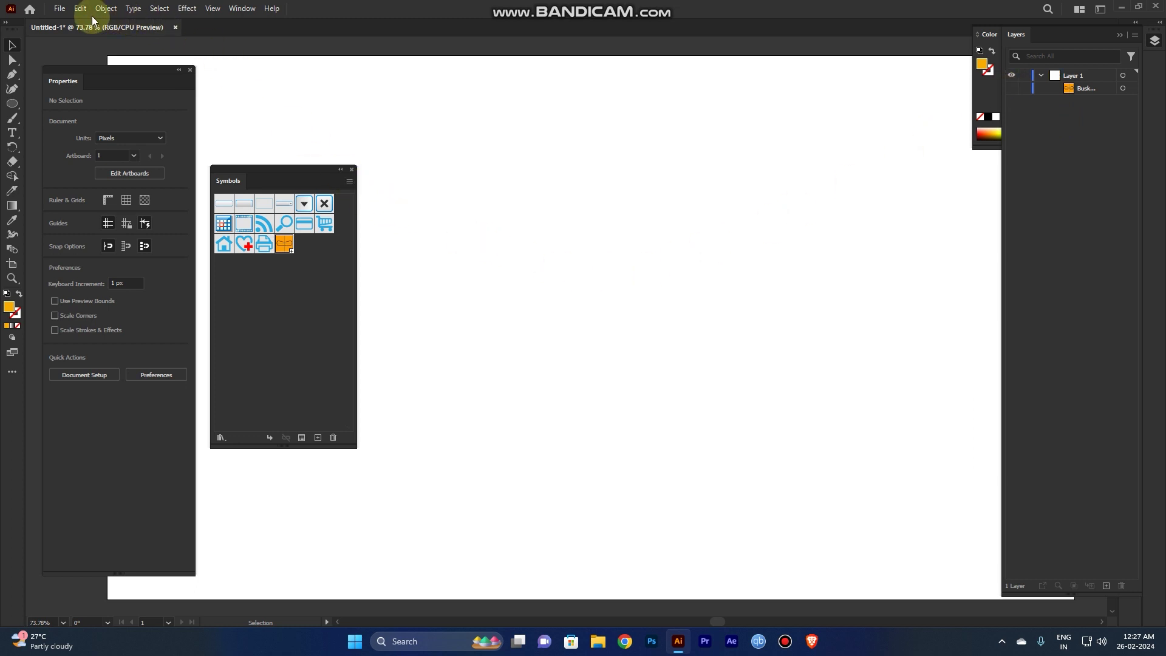
left_click(17, 105)
left_click_drag(600, 242, 704, 293)
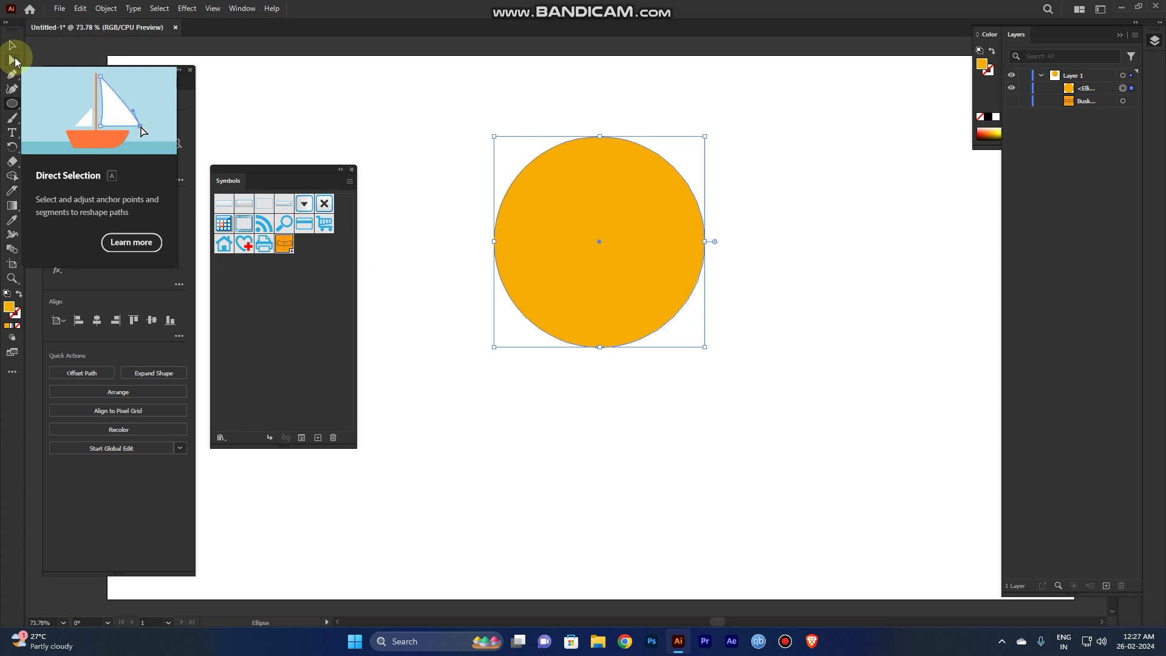
Step: Delete the circle's left anchor to leave a half circle, then move it down and left
left_click(13, 60)
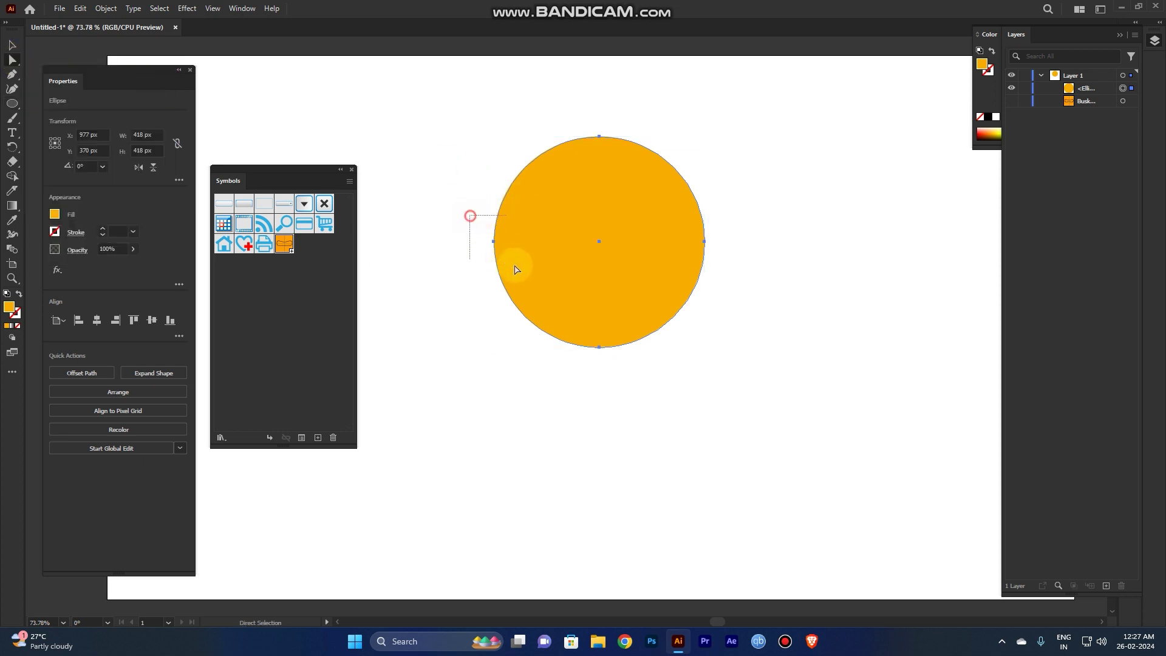
left_click_drag(471, 216, 515, 269)
key("BackSpace")
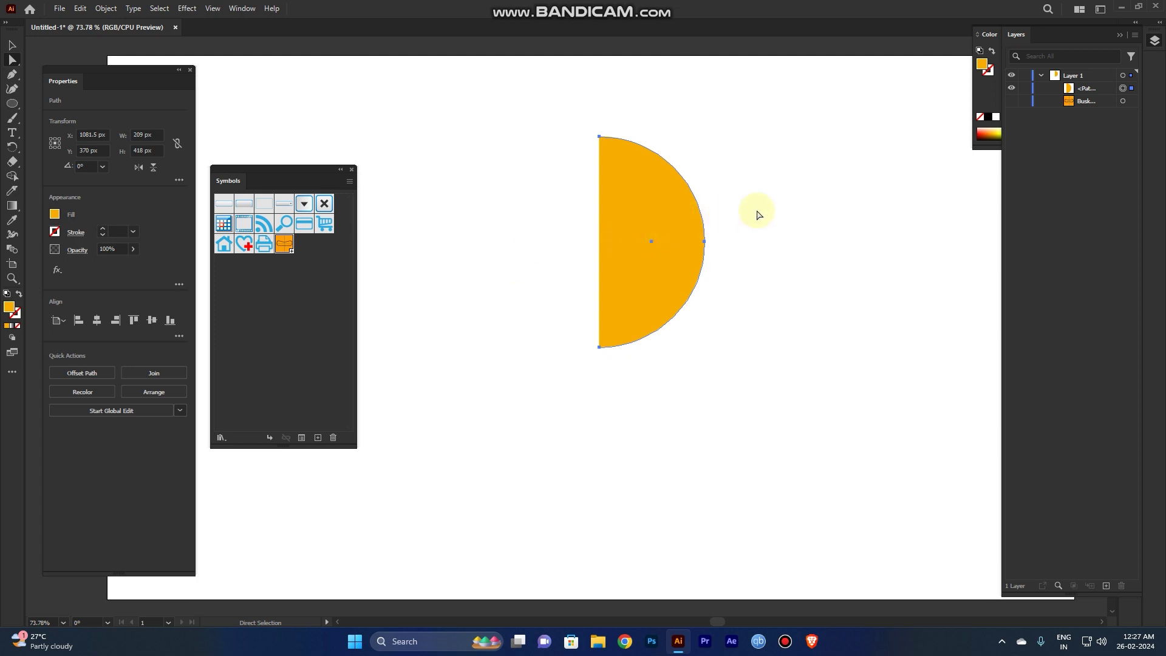
left_click(12, 43)
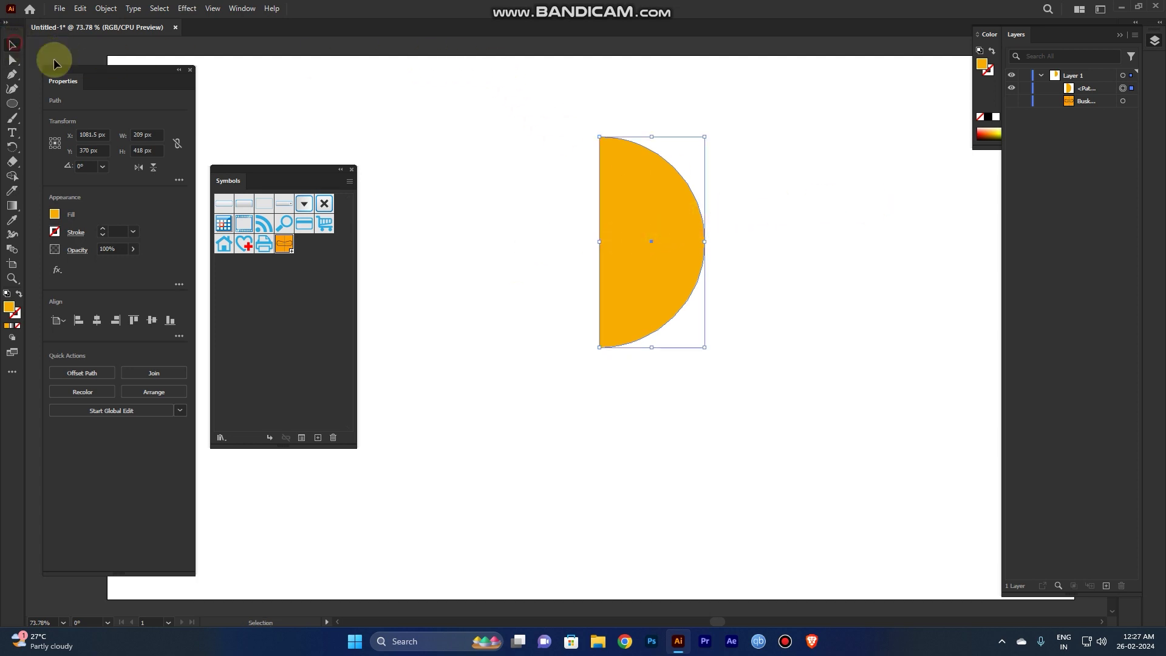
left_click_drag(661, 255, 636, 322)
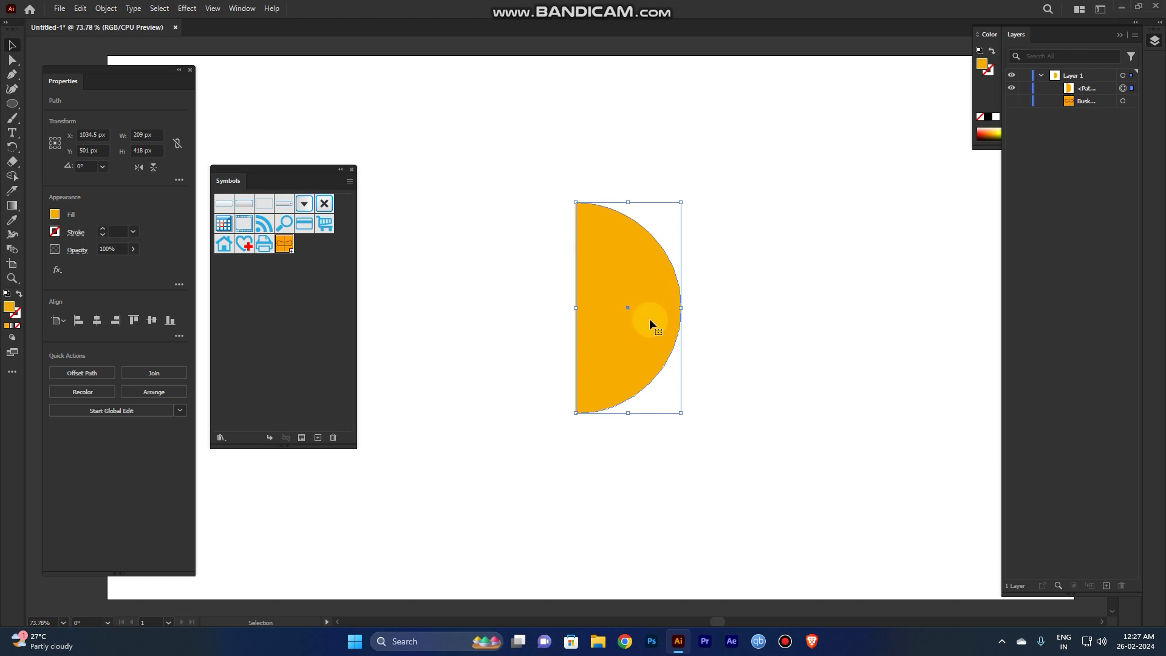
Step: Apply Effect > 3D and Materials > Revolve to the half circle
left_click(186, 10)
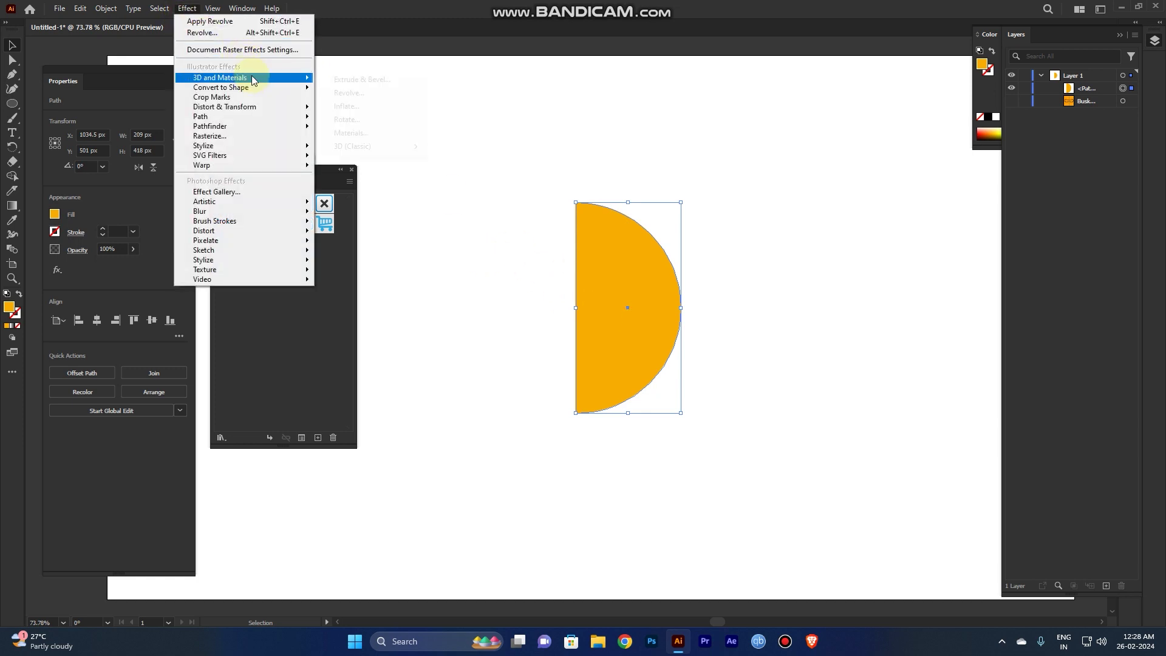
mouse_move(220, 77)
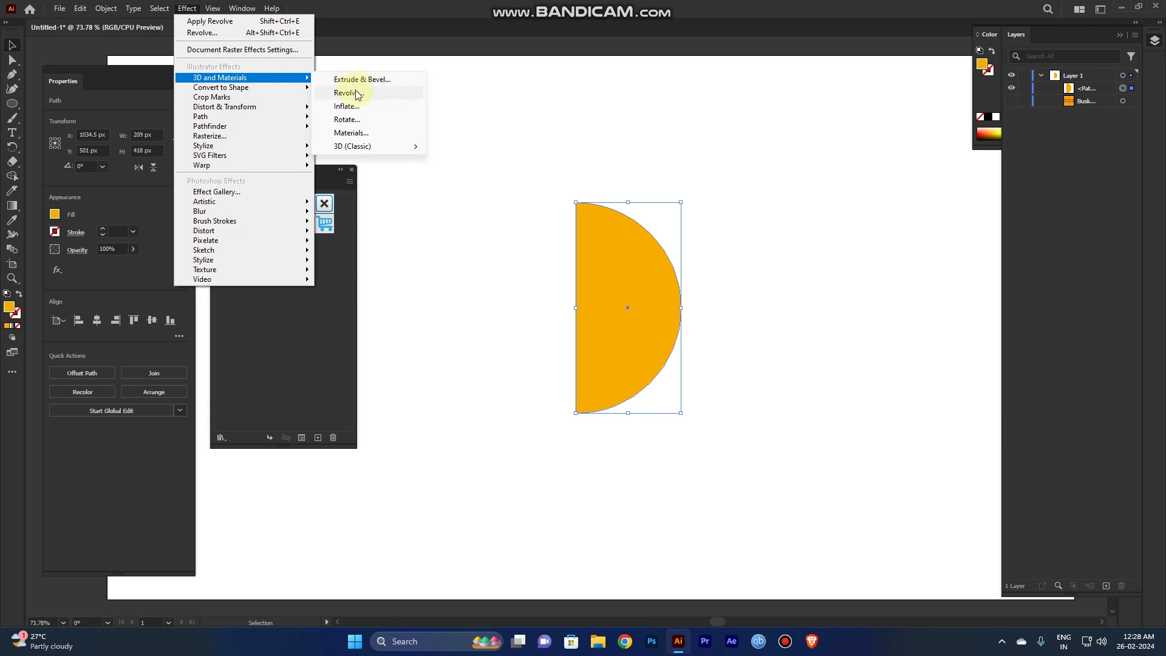
left_click(358, 96)
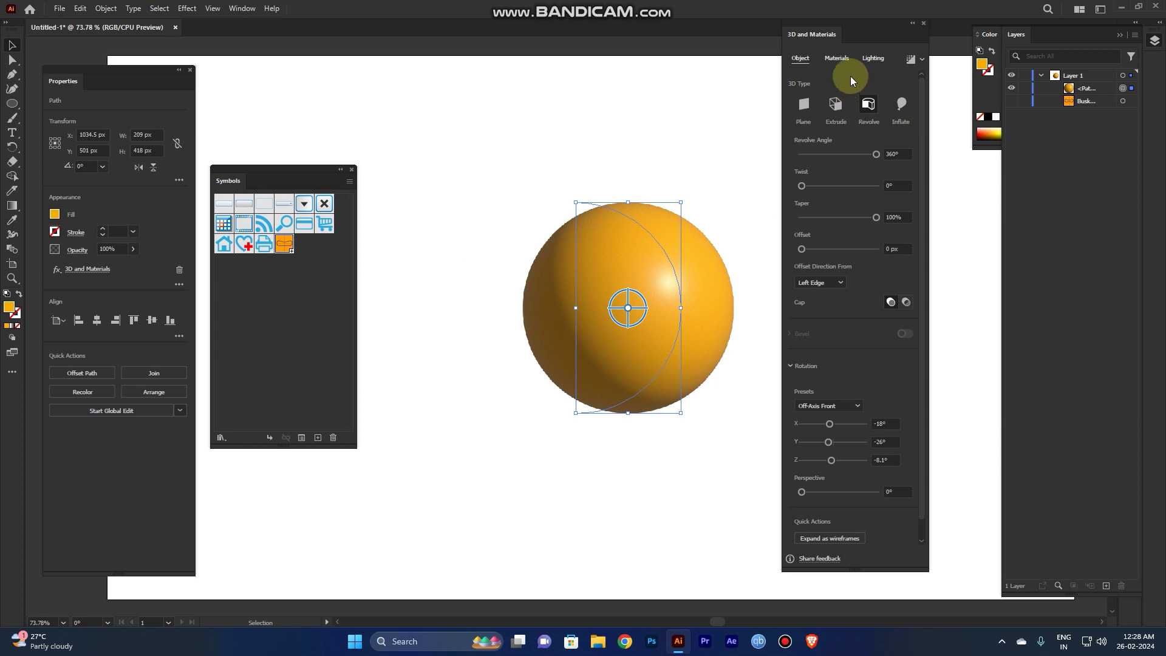
Step: Map the Busket ball graphic onto the sphere, then enlarge and slightly rotate it
left_click(841, 59)
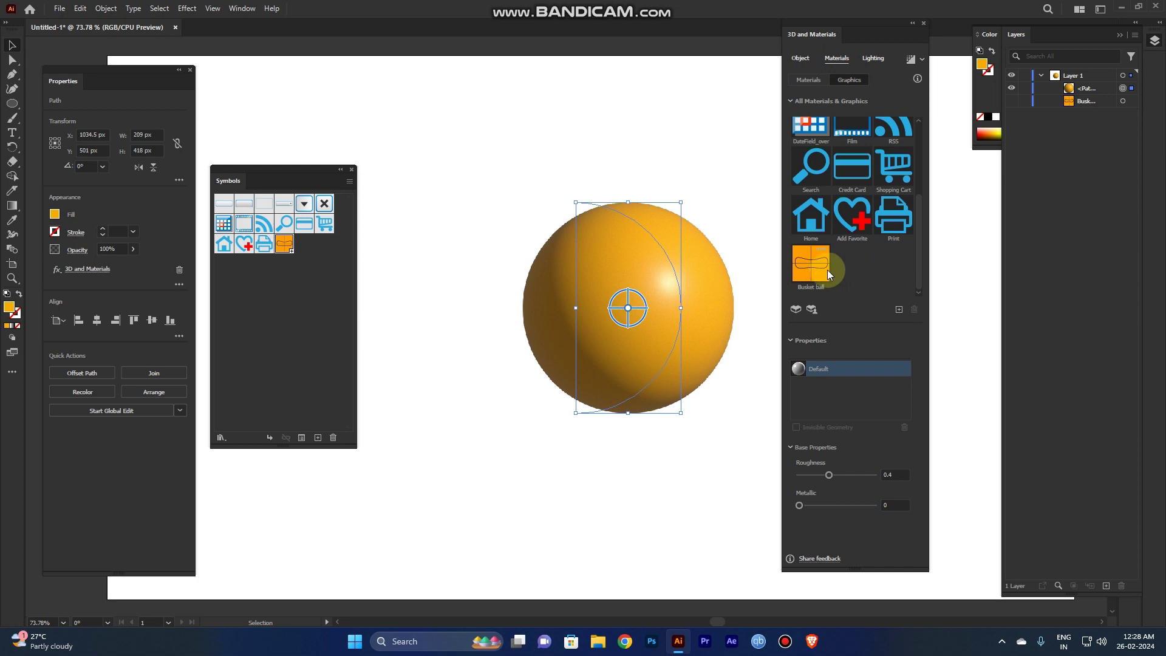
left_click_drag(822, 276, 717, 270)
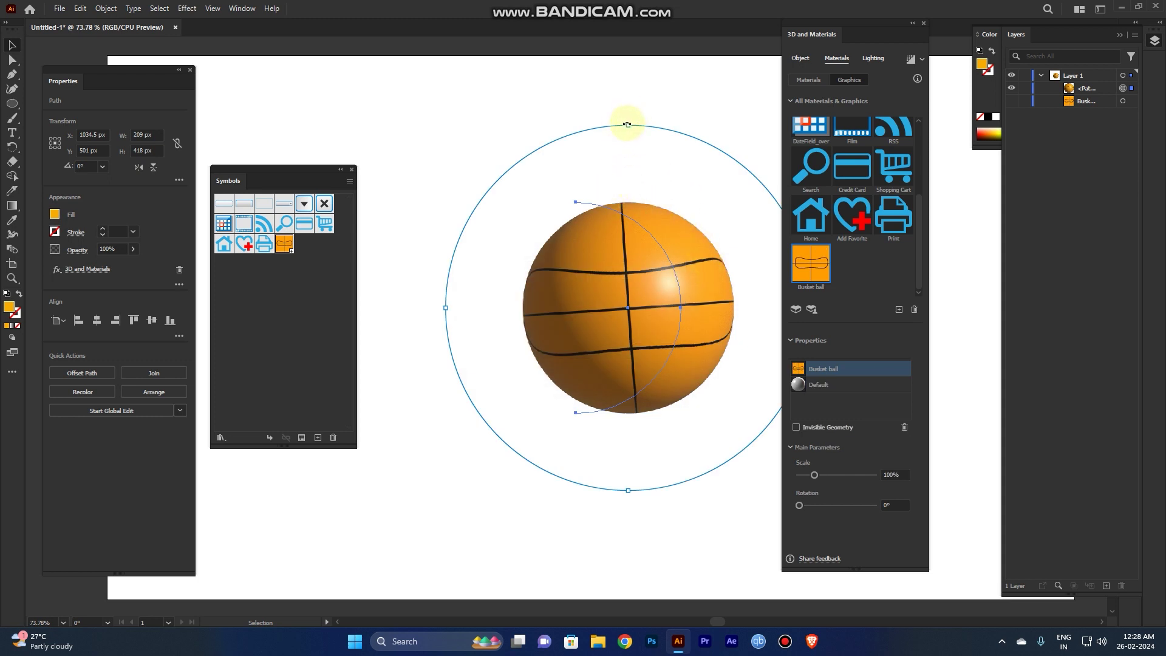
left_click_drag(627, 124, 632, 99)
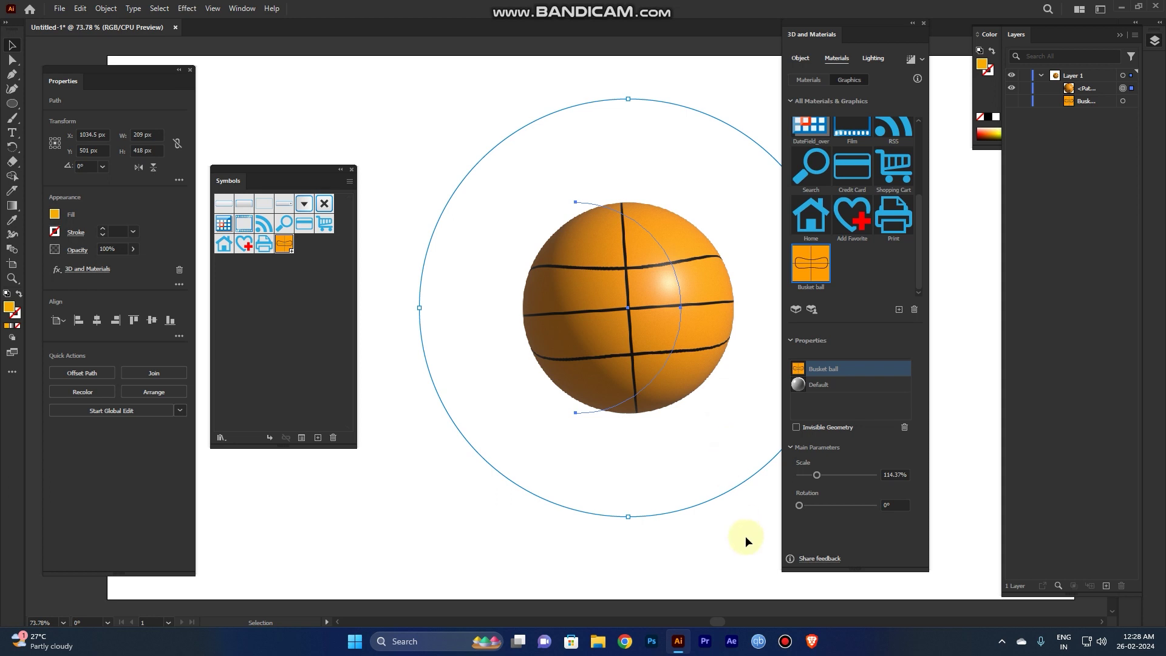
left_click_drag(885, 23, 947, 34)
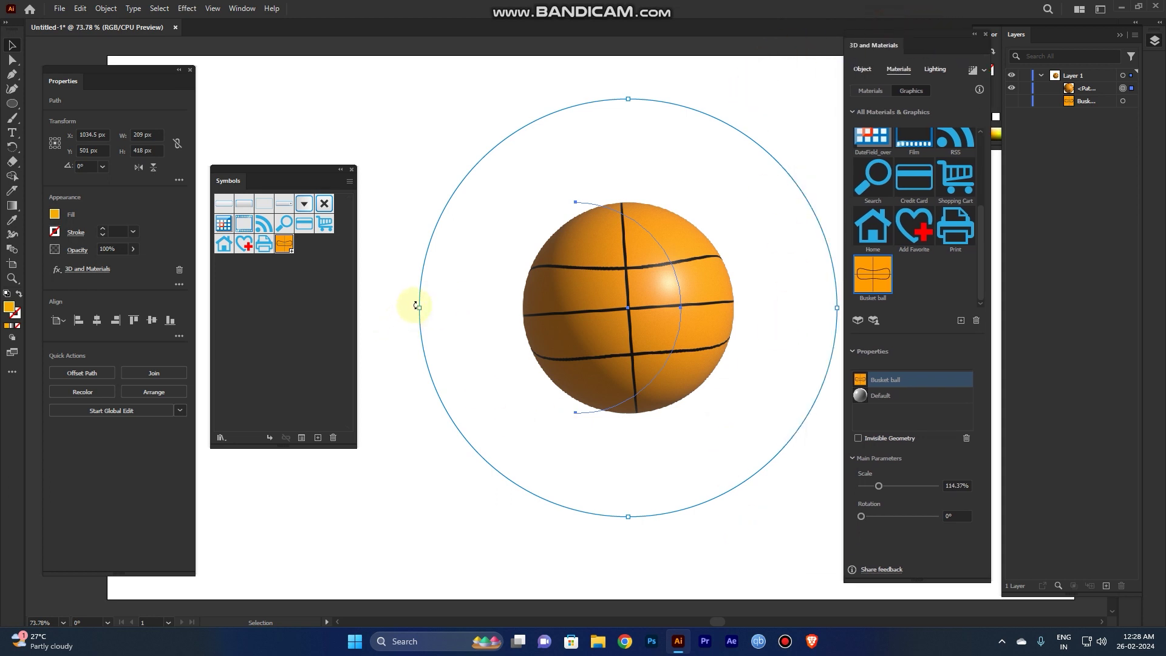
left_click_drag(409, 305, 410, 325)
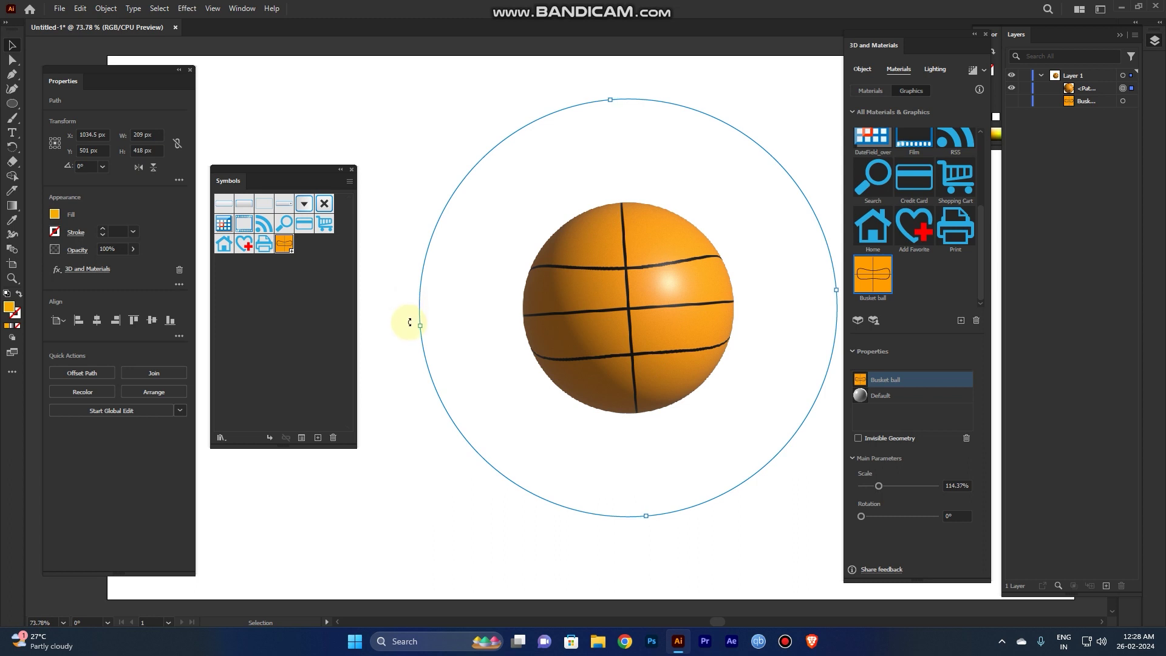
left_click_drag(620, 238, 508, 229)
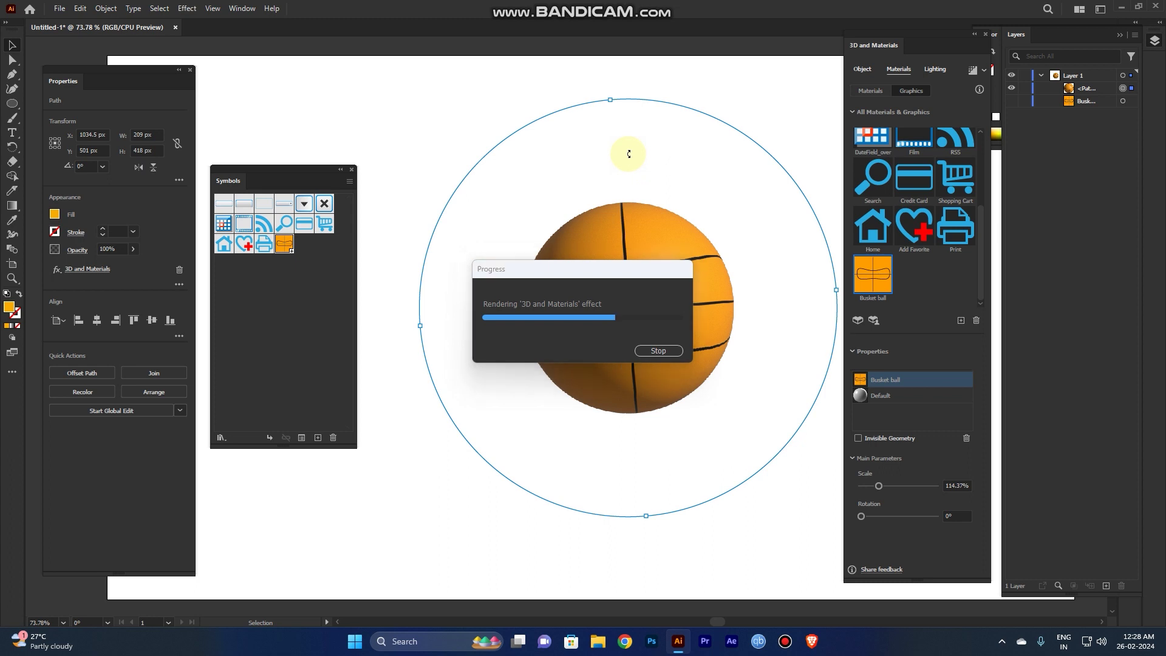
Step: Expand the 3D basketball's appearance into plain artwork, then Alt-drag copies around the artboard
left_click(791, 494)
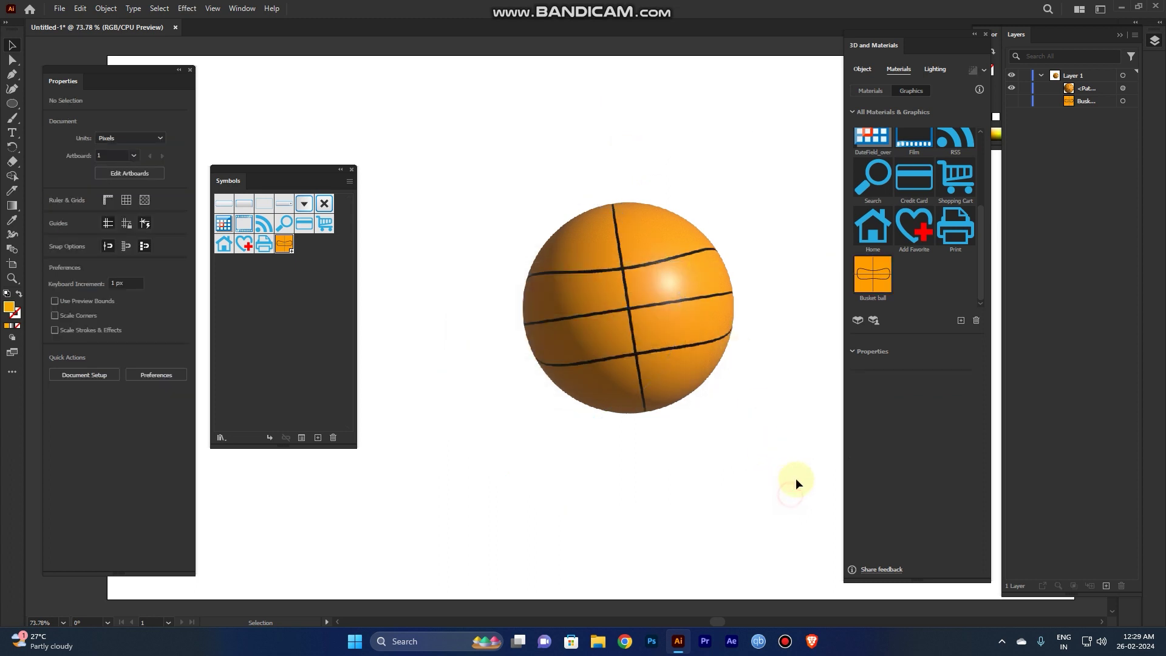
key("ctrl+minus")
key("ctrl+minus")
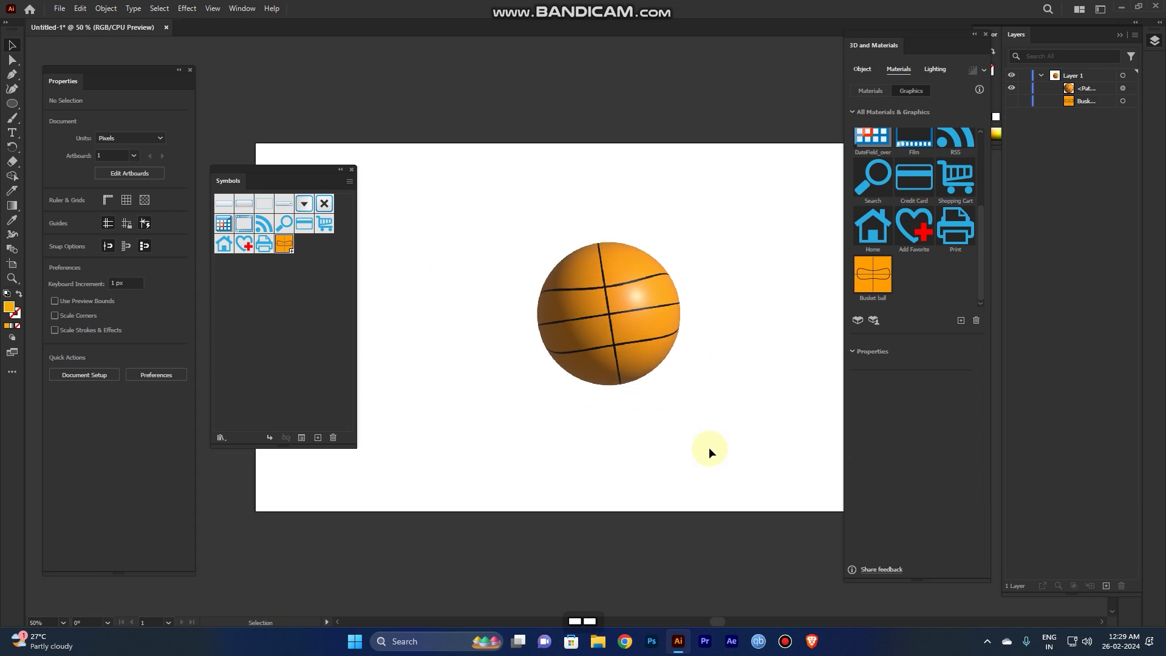
left_click_drag(699, 367, 688, 401)
left_click(638, 365)
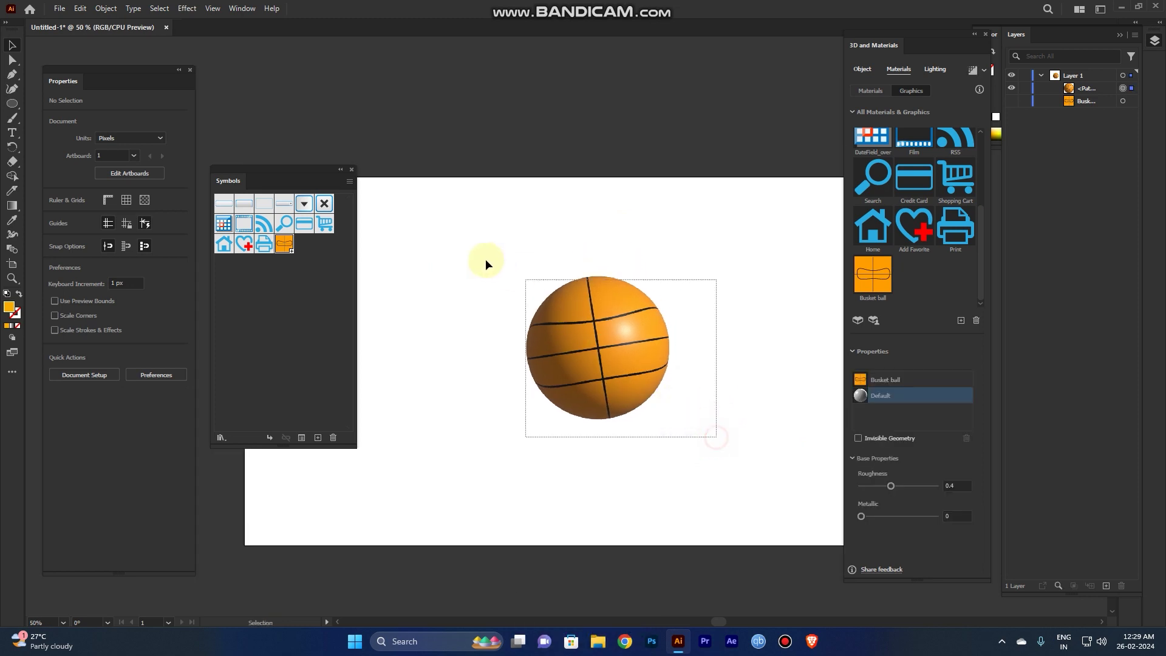
left_click(105, 9)
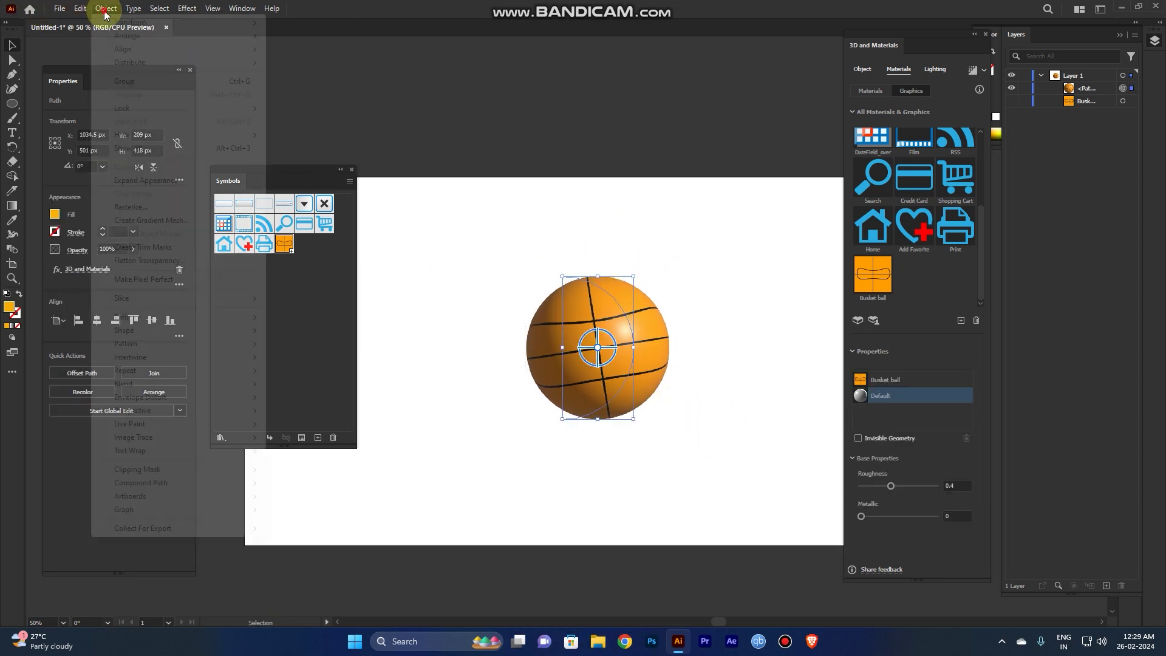
left_click(177, 180)
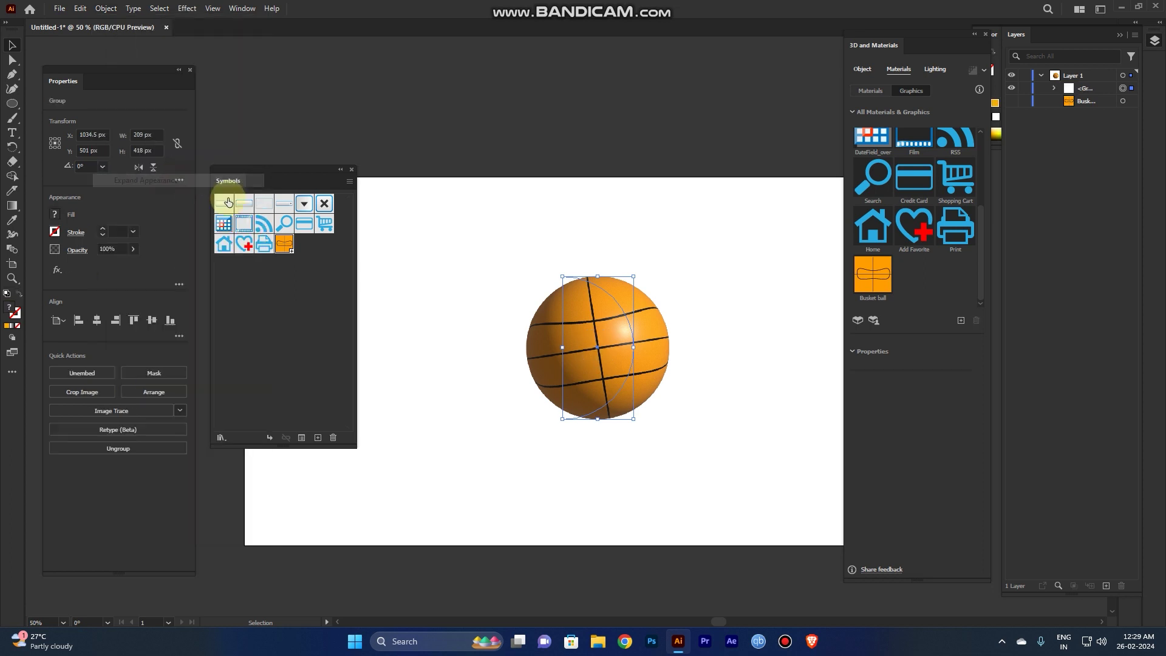
mouse_move(608, 364)
left_mouse_down("alt")
mouse_move(743, 346)
mouse_move(441, 309)
mouse_move(631, 232)
mouse_move(581, 369)
mouse_move(494, 464)
mouse_move(735, 464)
left_mouse_up("alt")
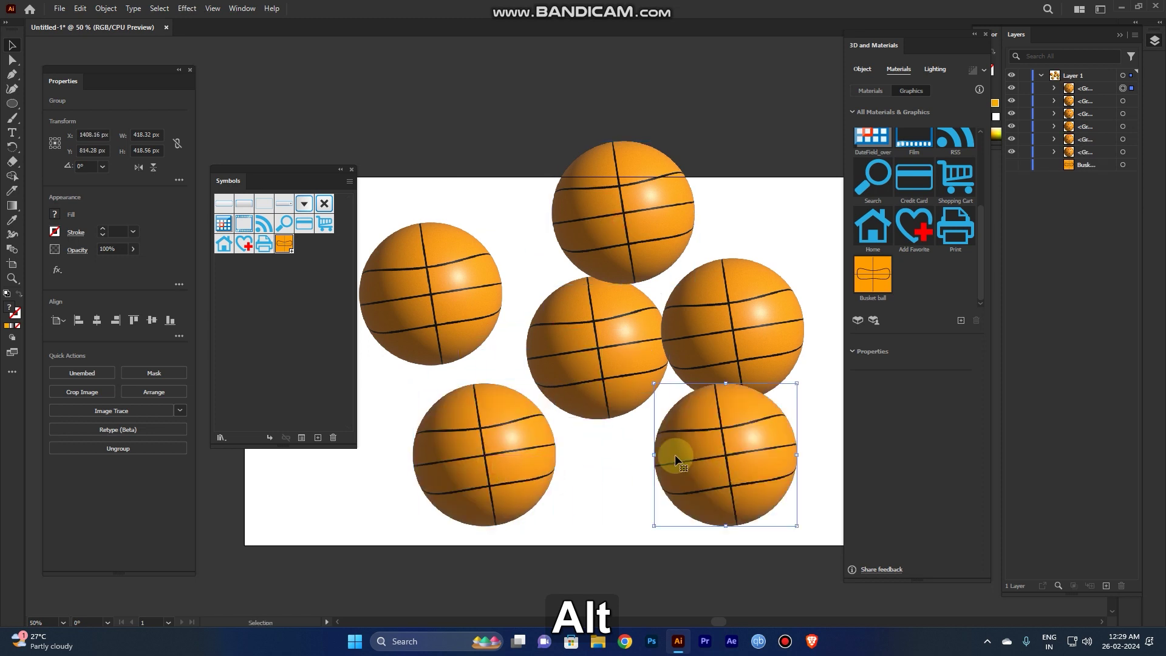
left_click(759, 233)
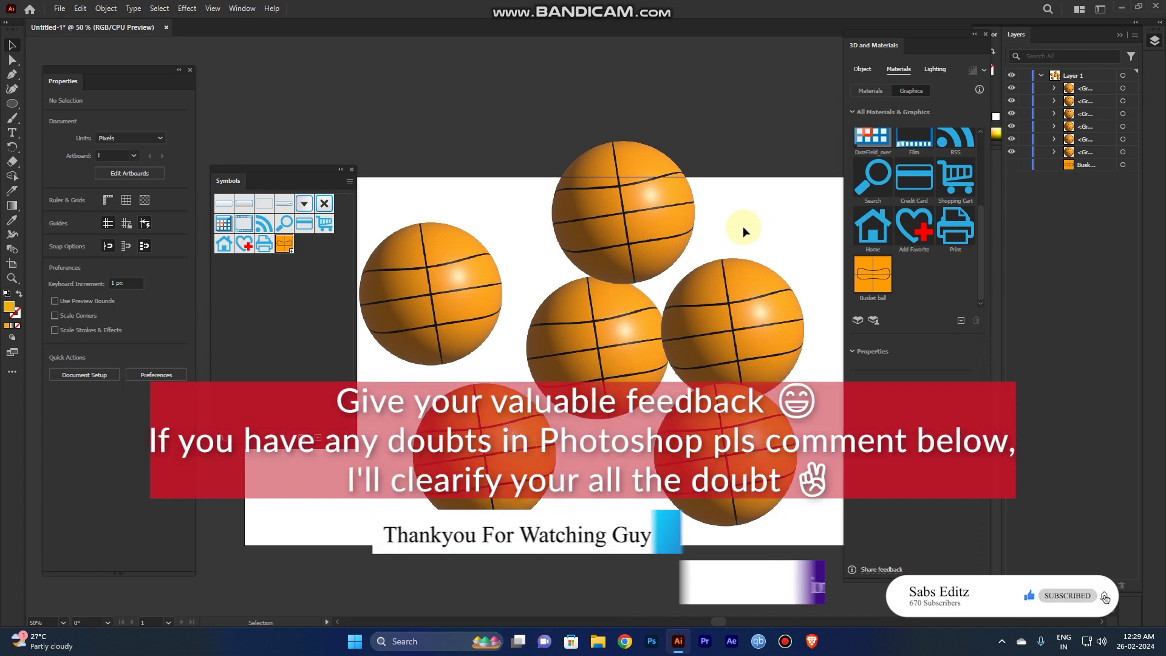
left_click(723, 234)
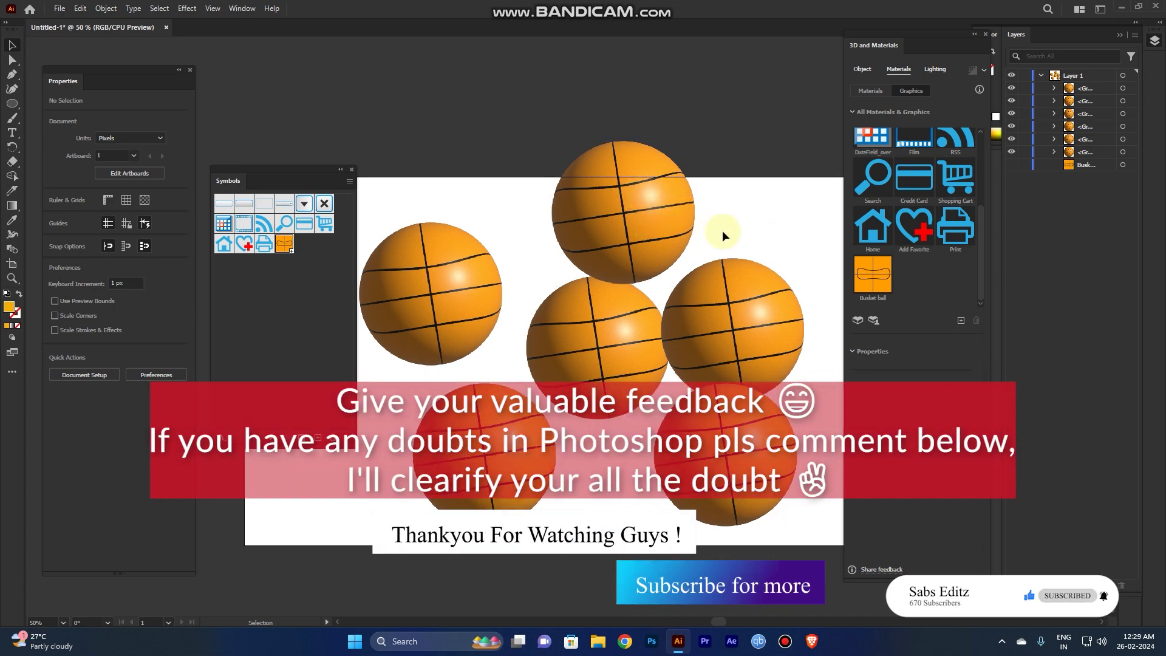